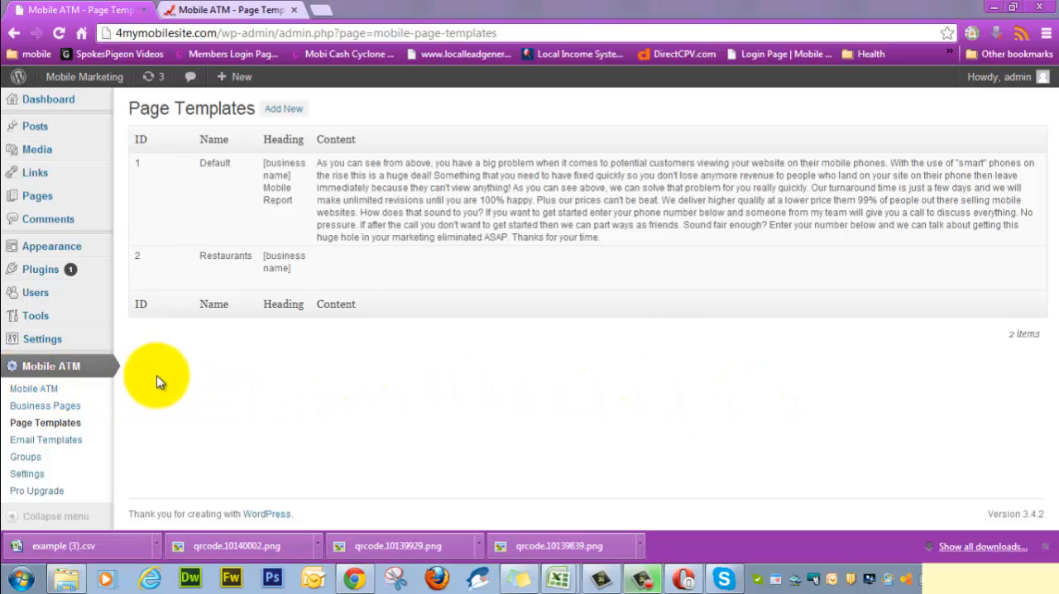
# Step: Switch to the example (3).csv spreadsheet and enter 1 as the Template ID in cell A2
pyautogui.moveTo(196, 217)
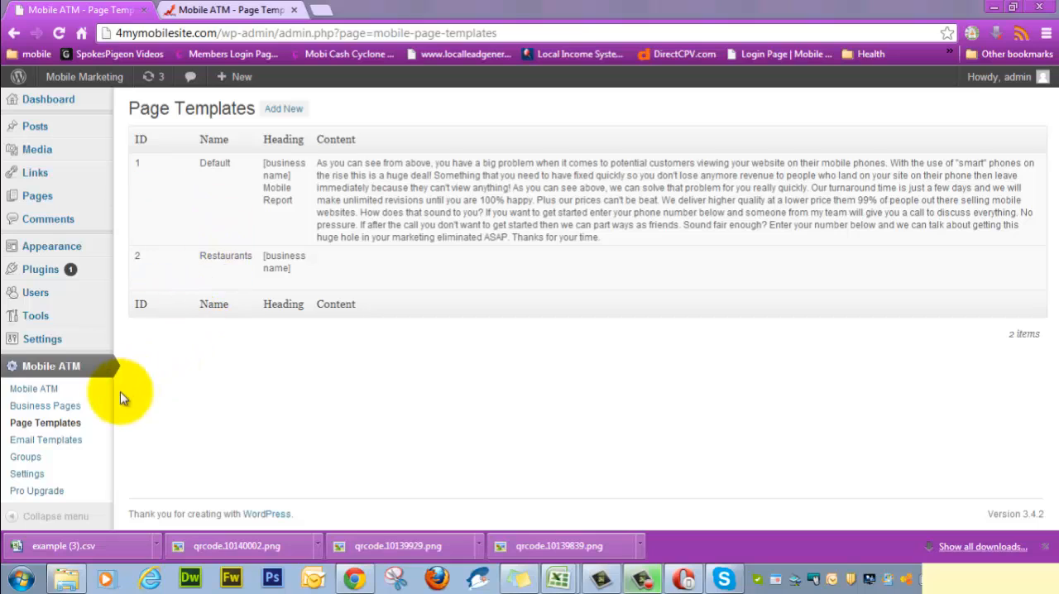
pyautogui.moveTo(151, 186)
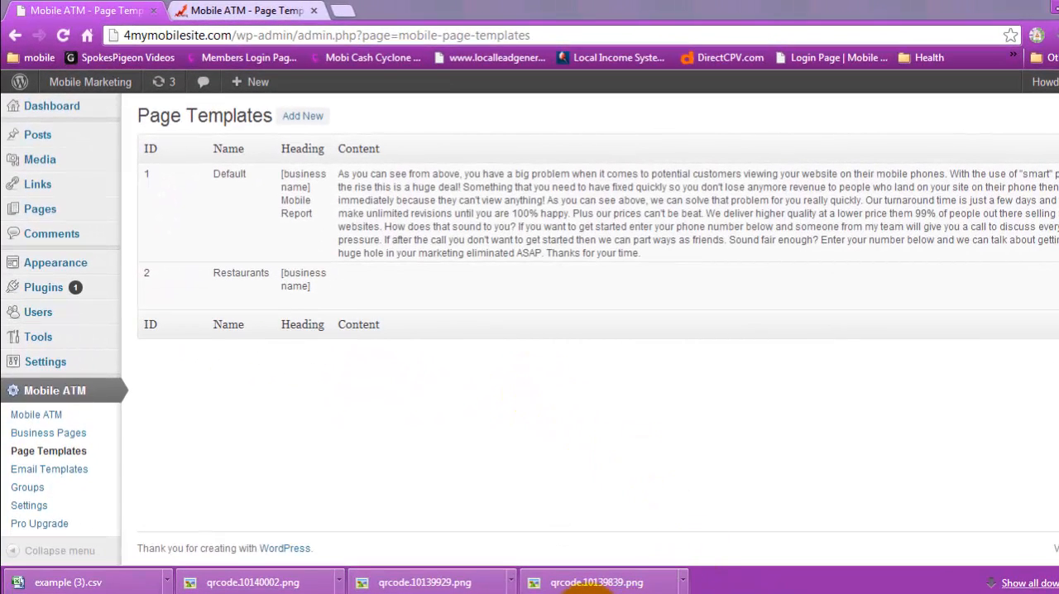
pyautogui.click(584, 578)
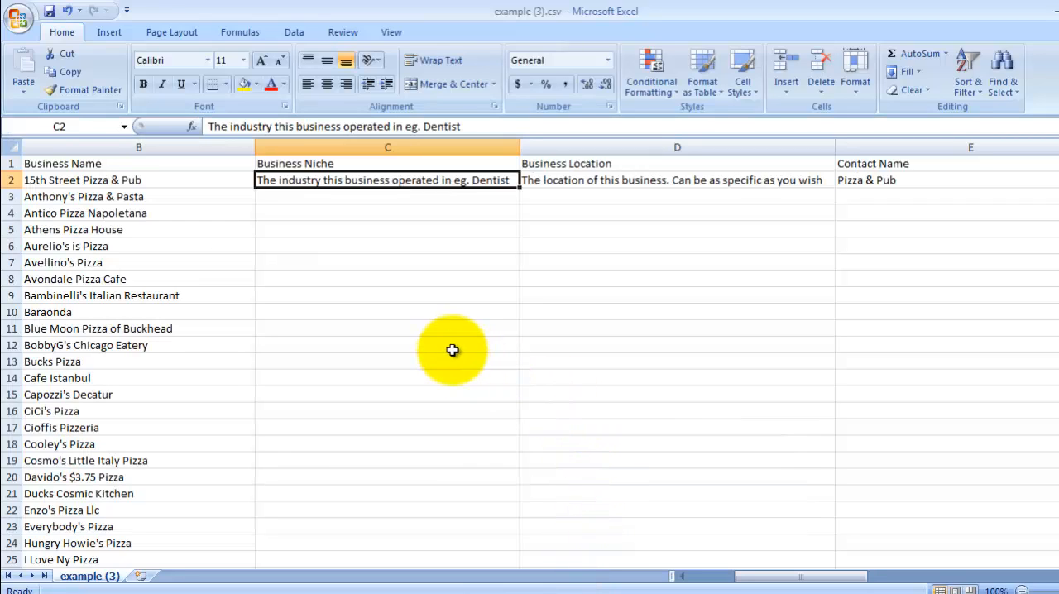
pyautogui.moveTo(817, 582); pyautogui.dragTo(733, 571)
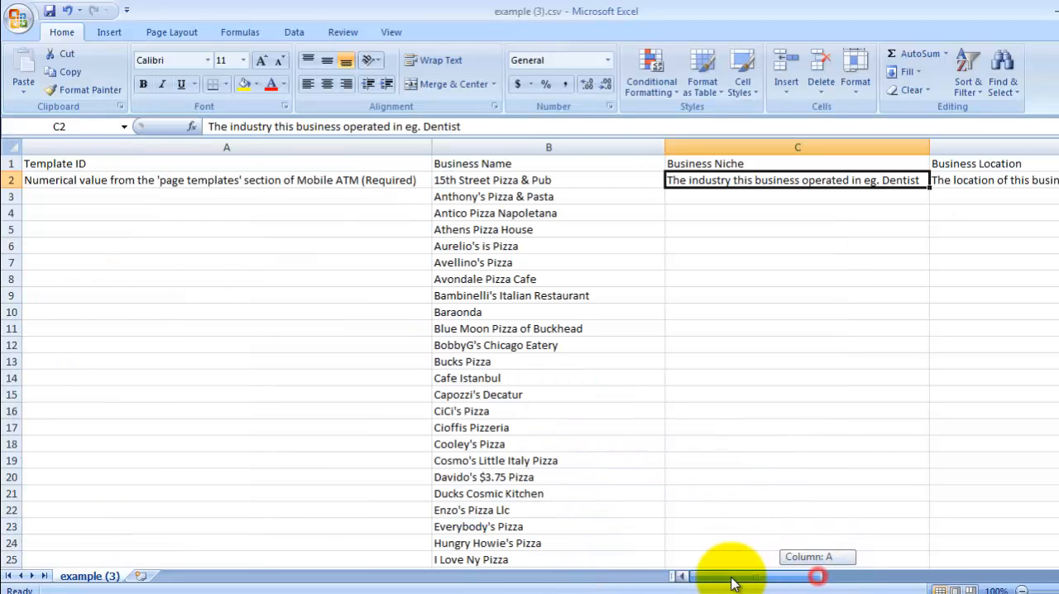
pyautogui.click(73, 182)
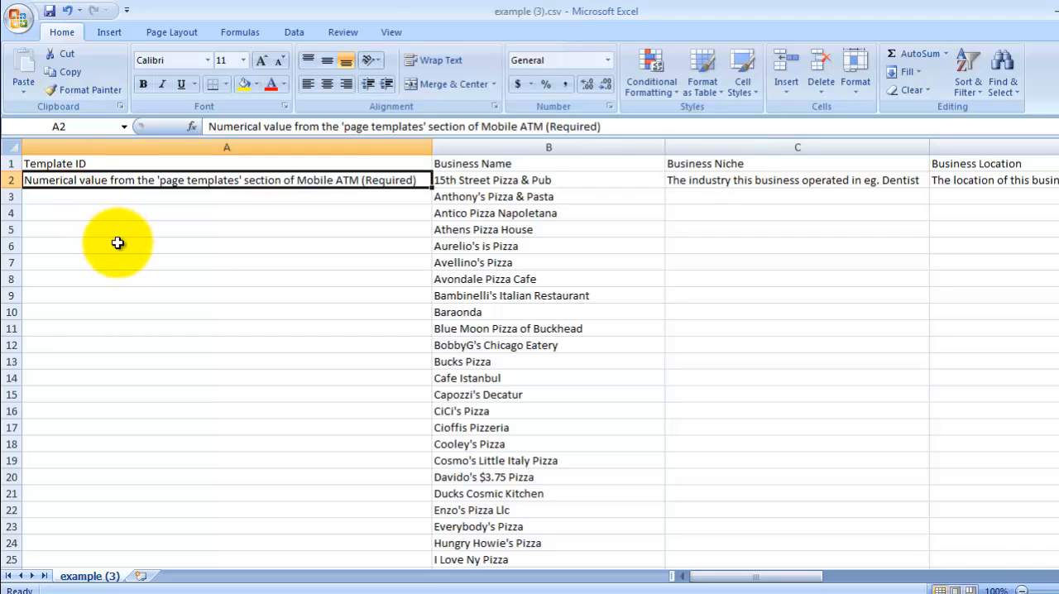
pyautogui.write('1')
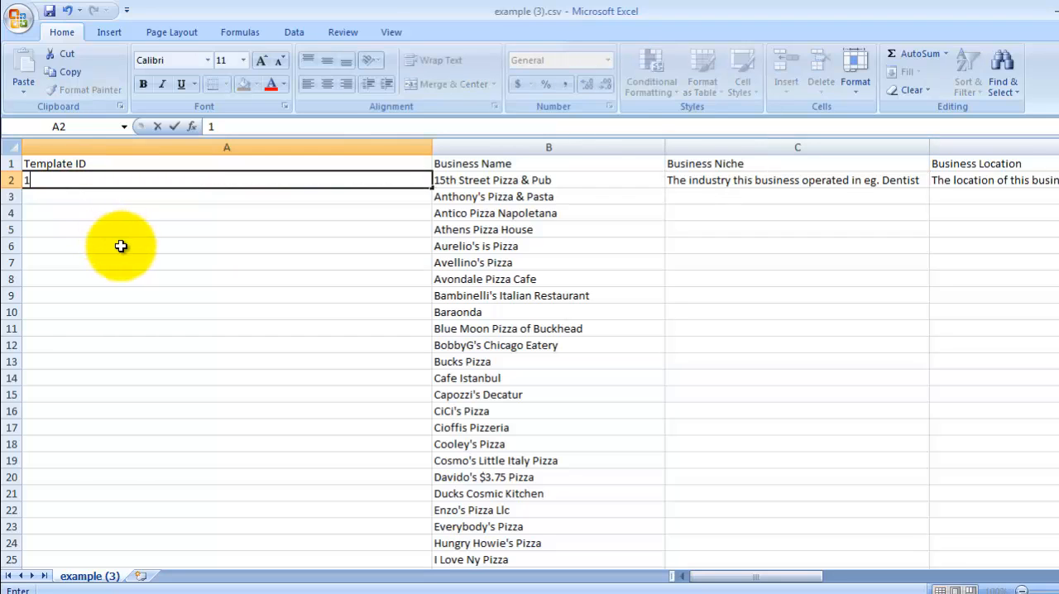
pyautogui.click(71, 197)
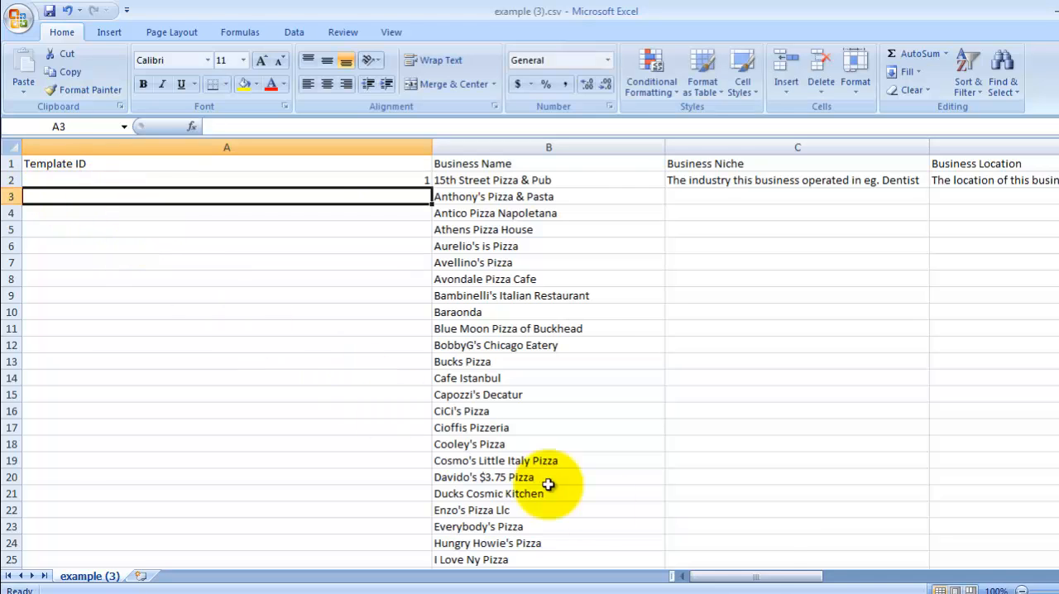
# Step: Shrink column A to fit its header and center its contents
pyautogui.click(739, 576)
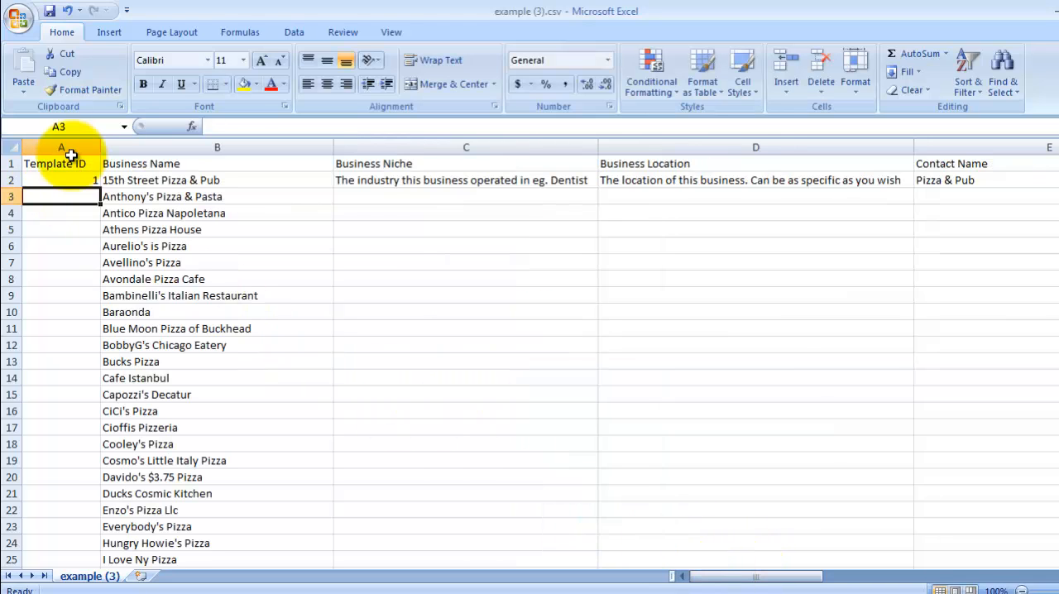
pyautogui.click(72, 149)
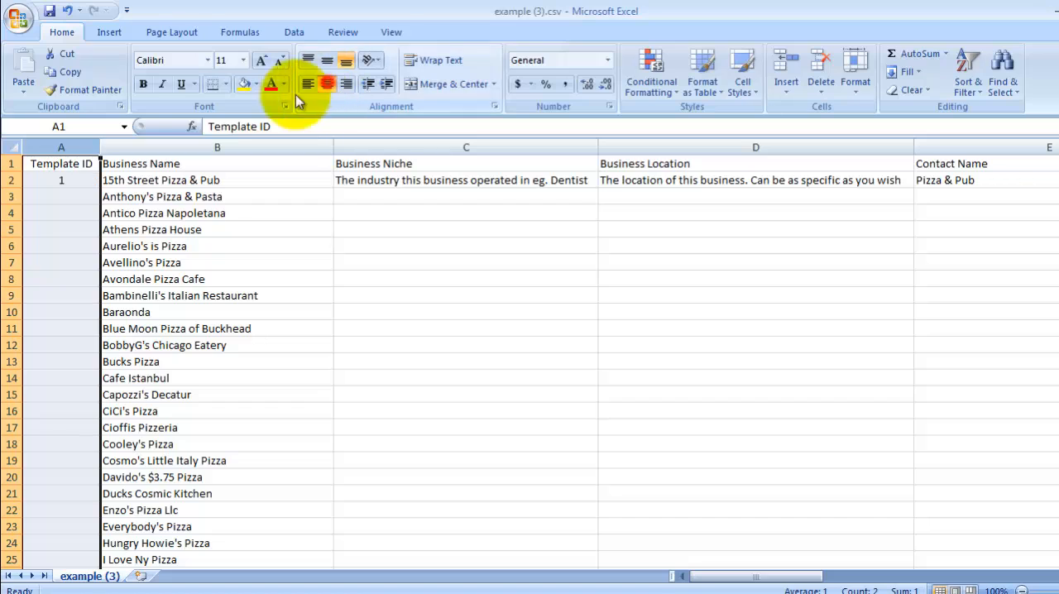
# Step: Copy the Template ID 1 from A2 into cells A3 through A42
pyautogui.click(73, 193)
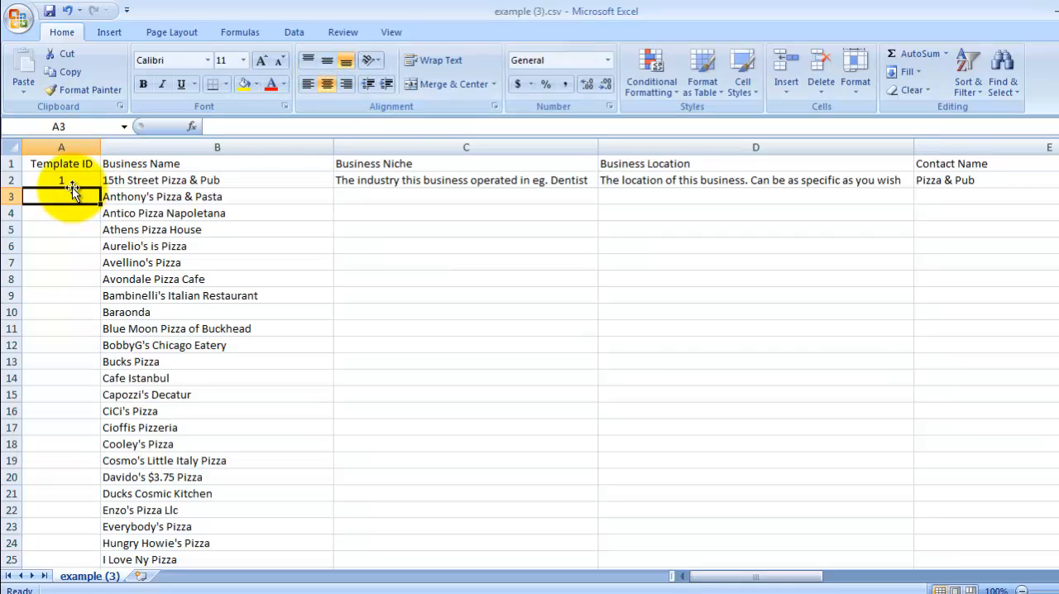
pyautogui.hotkey('ctrl', 'c')
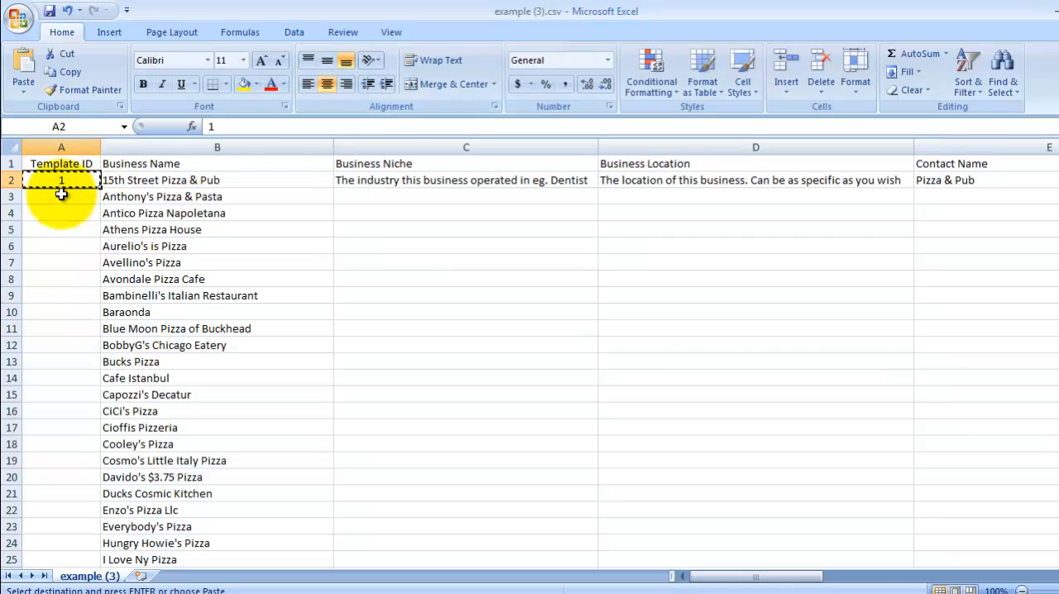
pyautogui.moveTo(58, 196); pyautogui.dragTo(61, 528)
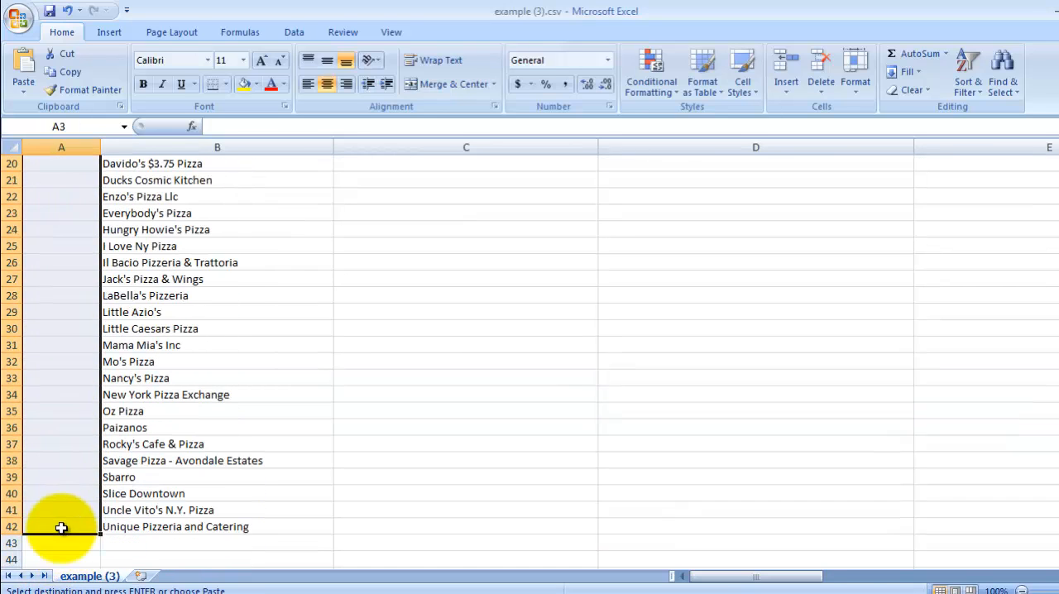
pyautogui.hotkey('ctrl', 'v')
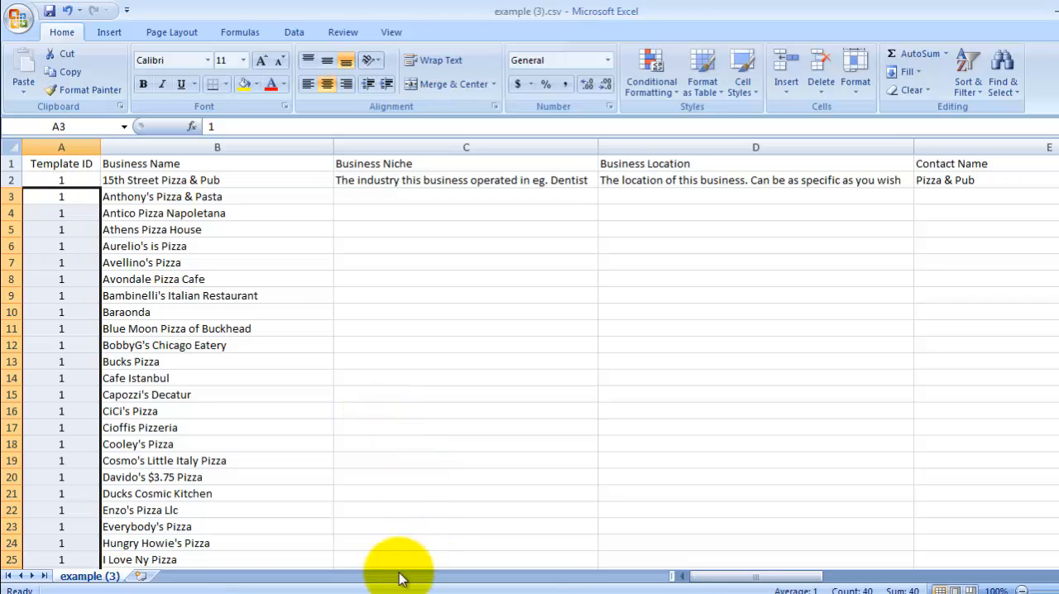
# Step: Return to the browser and browse the Page Templates list in the other site's admin to compare template IDs and names
pyautogui.click(381, 593)
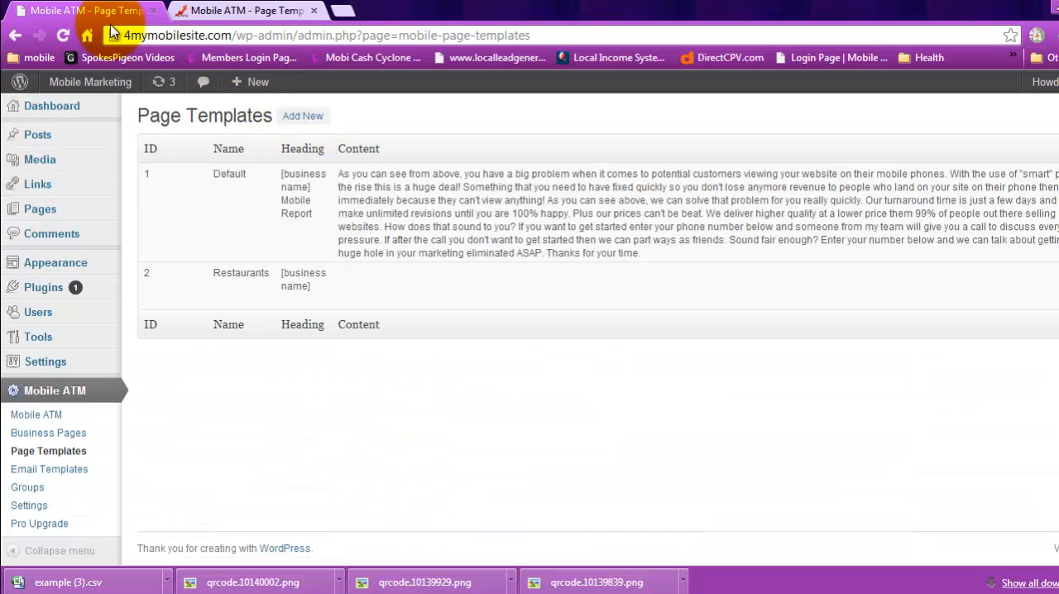
pyautogui.click(91, 11)
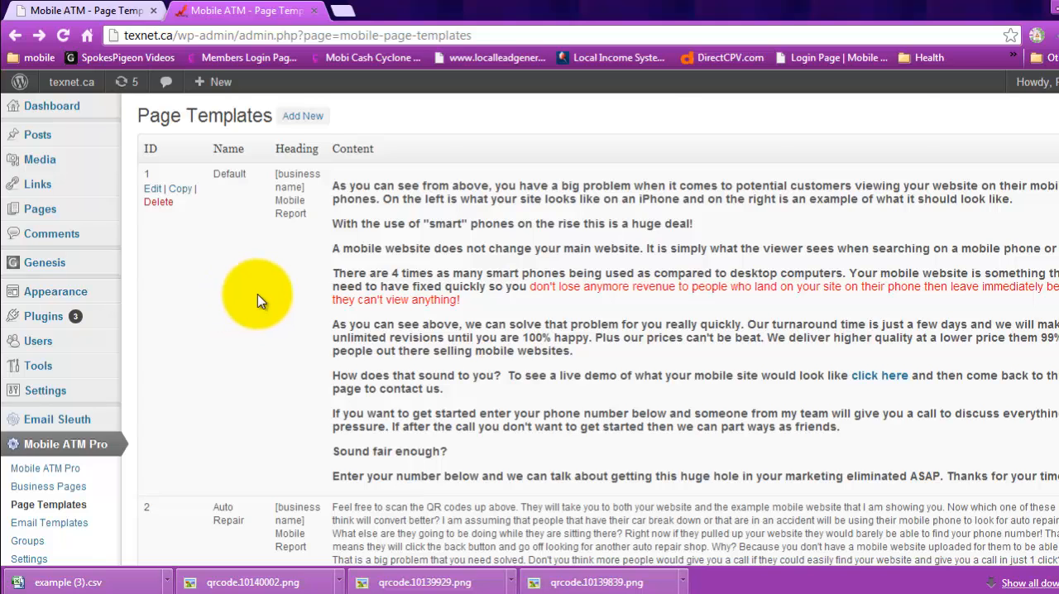
pyautogui.scroll(-3, 256, 300)
pyautogui.scroll(3, 320, 295)
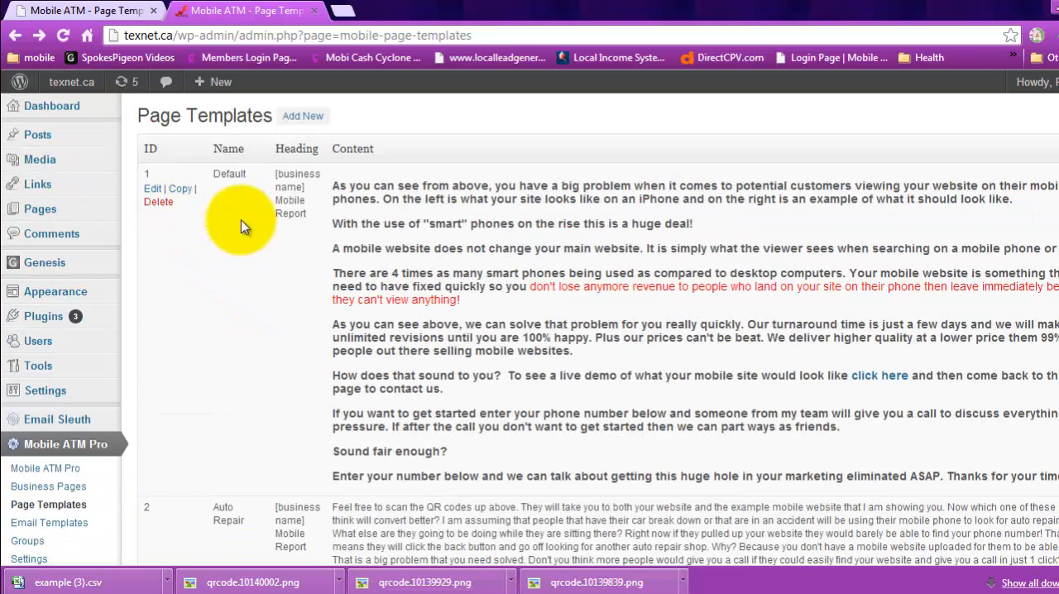
pyautogui.scroll(-10, 879, 432)
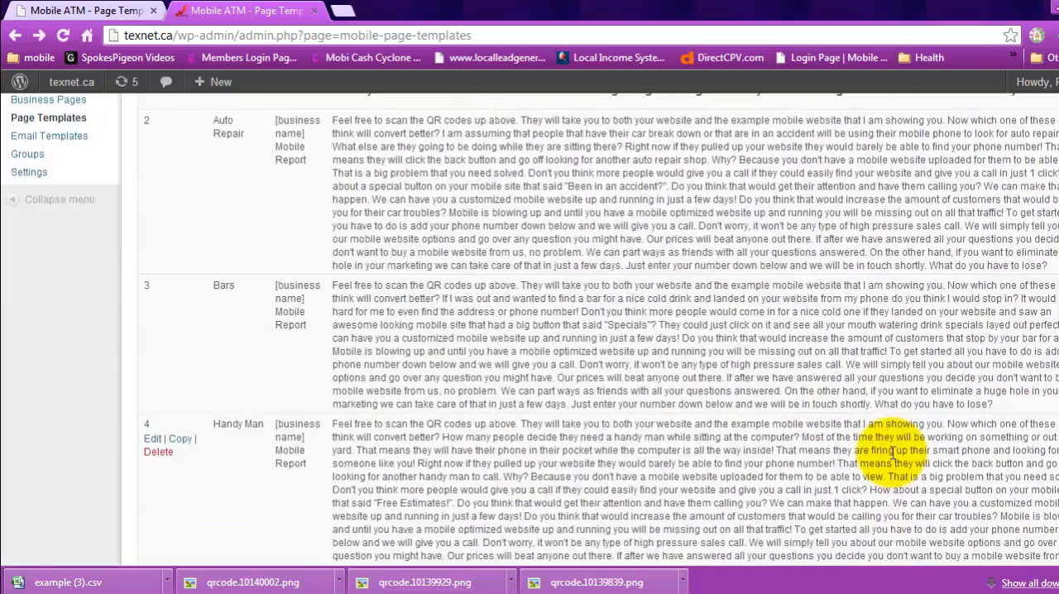
pyautogui.scroll(5, 892, 453)
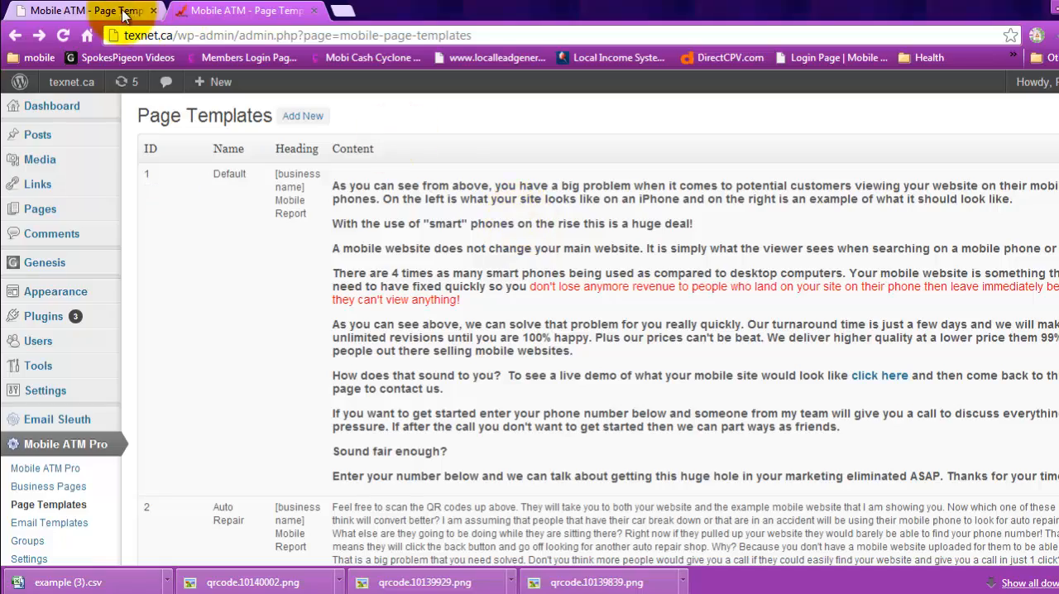
pyautogui.scroll(-2, 566, 281)
pyautogui.scroll(-4, 583, 318)
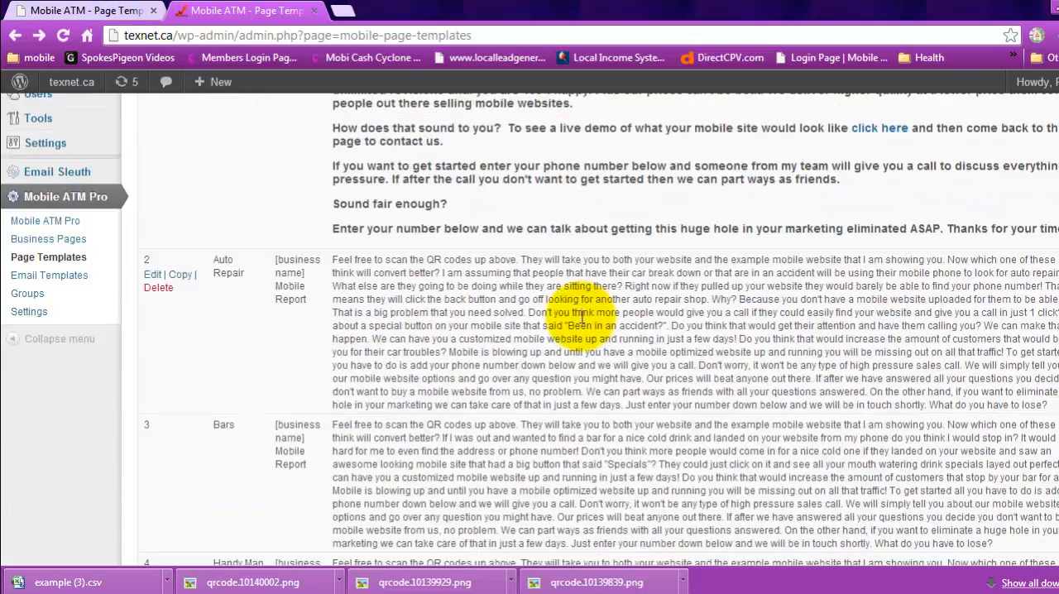
pyautogui.scroll(5, 581, 323)
pyautogui.scroll(2, 582, 322)
pyautogui.scroll(-12, 582, 319)
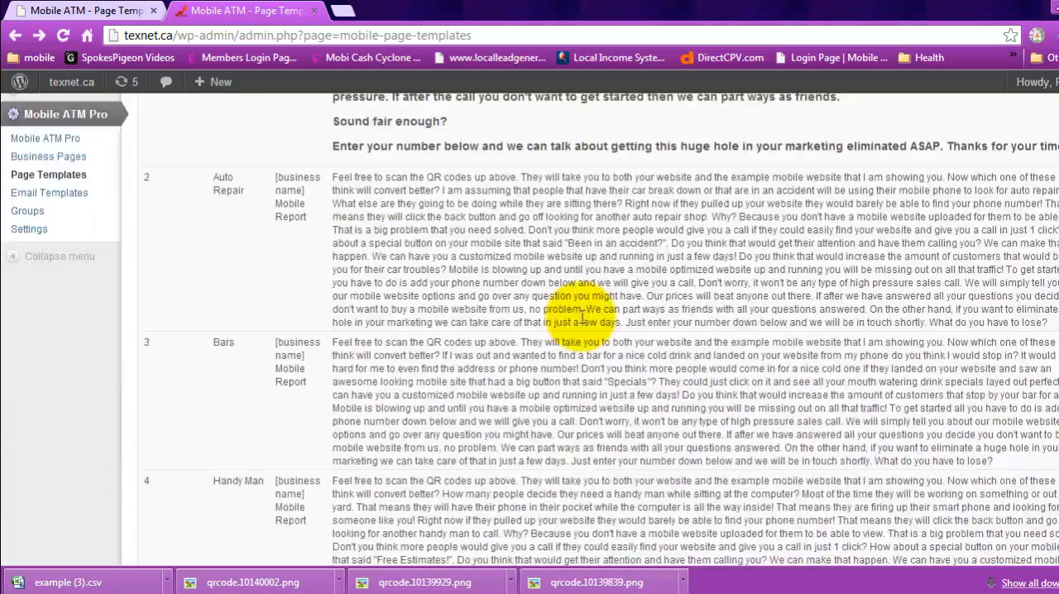
pyautogui.scroll(-1, 582, 317)
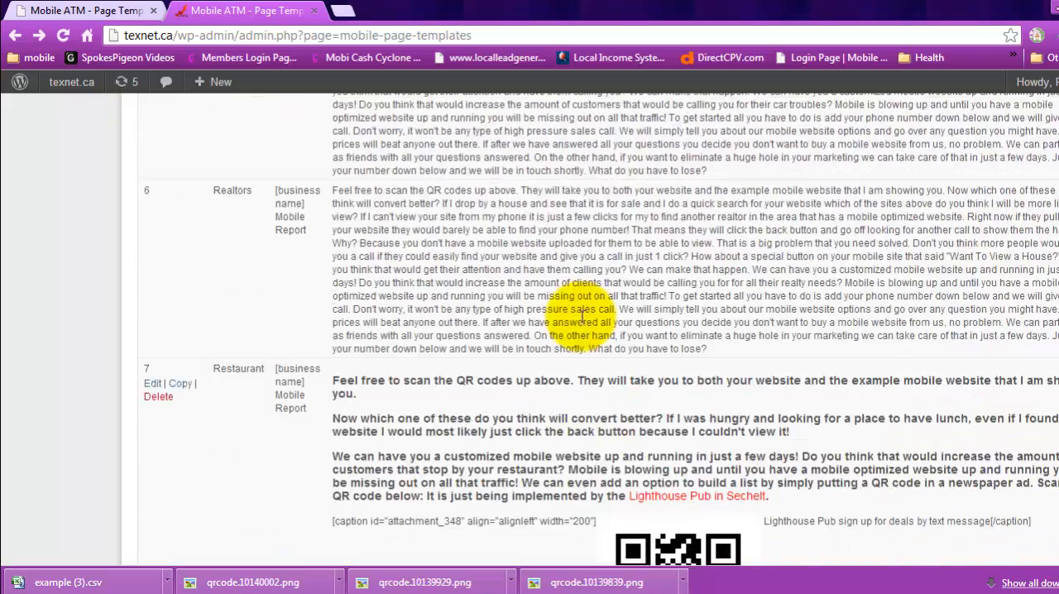
pyautogui.scroll(1, 579, 207)
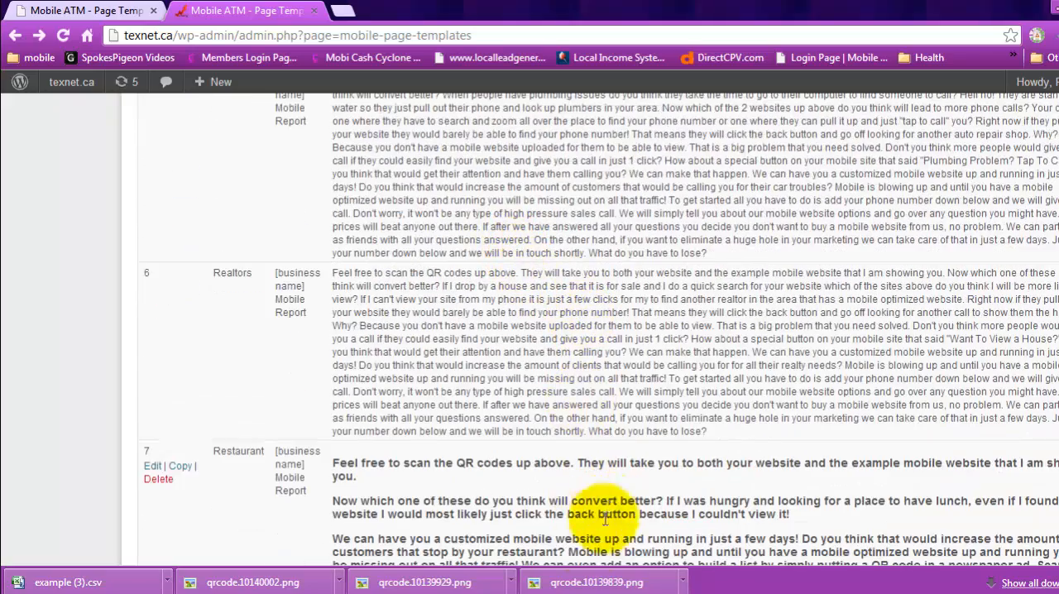
# Step: Switch back to the spreadsheet and enter pizza as the Business Niche in cell C2
pyautogui.click(595, 593)
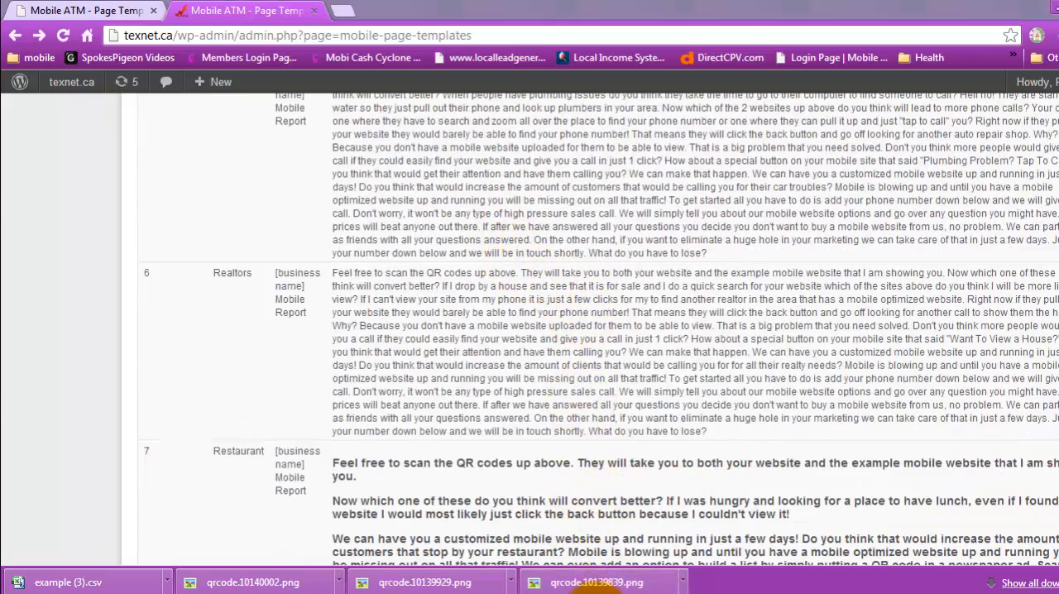
pyautogui.click(600, 583)
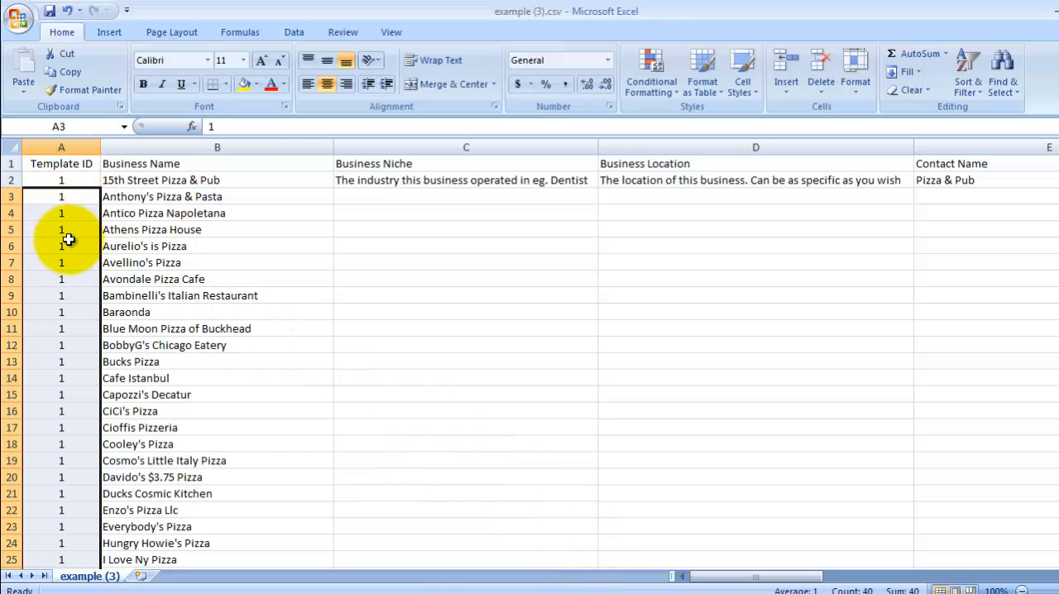
pyautogui.click(373, 184)
pyautogui.write('pizza')
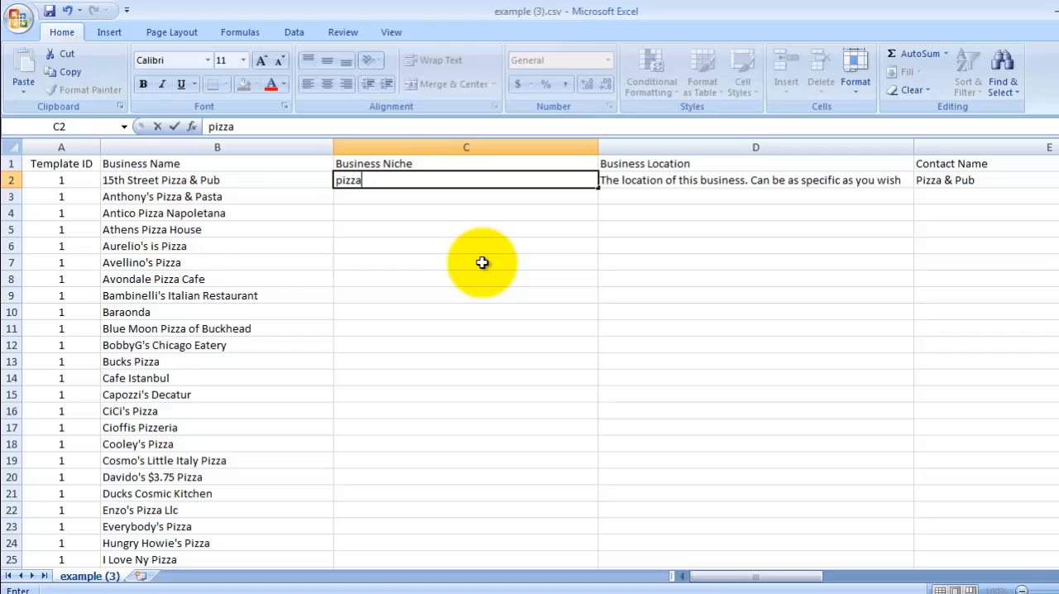
pyautogui.press('Return')
# Step: Fill pizza down the Business Niche column to row 42 and narrow column C
pyautogui.click(428, 182)
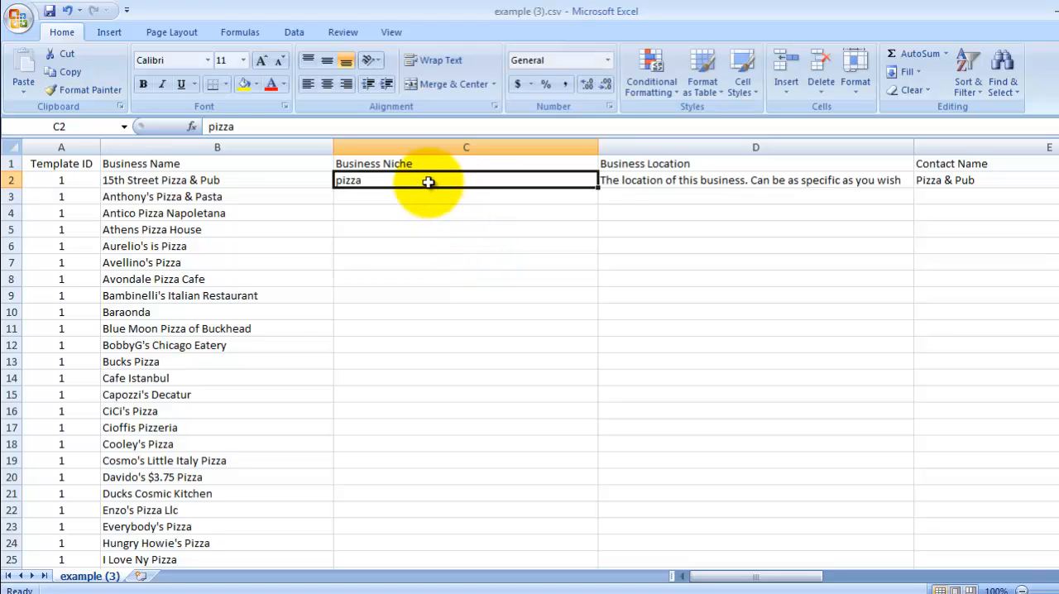
pyautogui.moveTo(596, 187); pyautogui.dragTo(492, 544)
pyautogui.scroll(6, 775, 393)
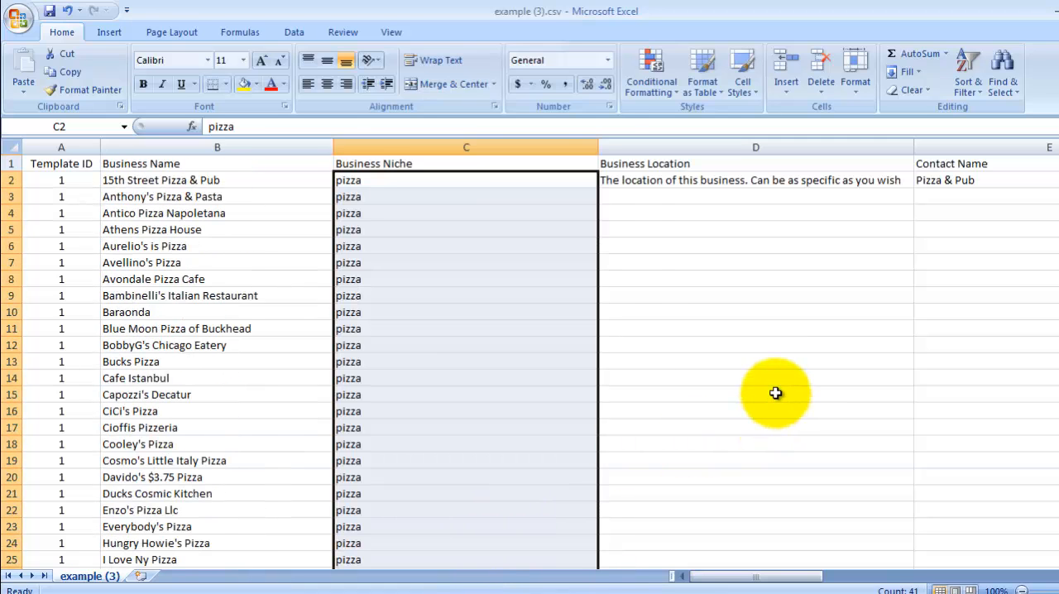
pyautogui.moveTo(598, 141); pyautogui.dragTo(428, 139)
pyautogui.moveTo(334, 147); pyautogui.dragTo(262, 154)
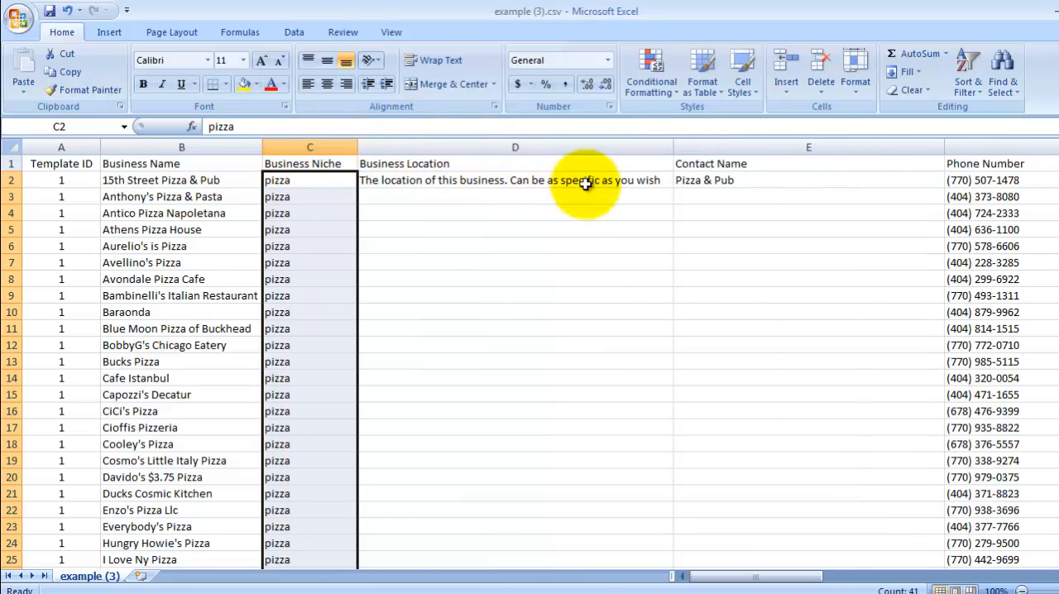
# Step: Enter Georgia as the Business Location in cell D2 and narrow column D
pyautogui.click(486, 181)
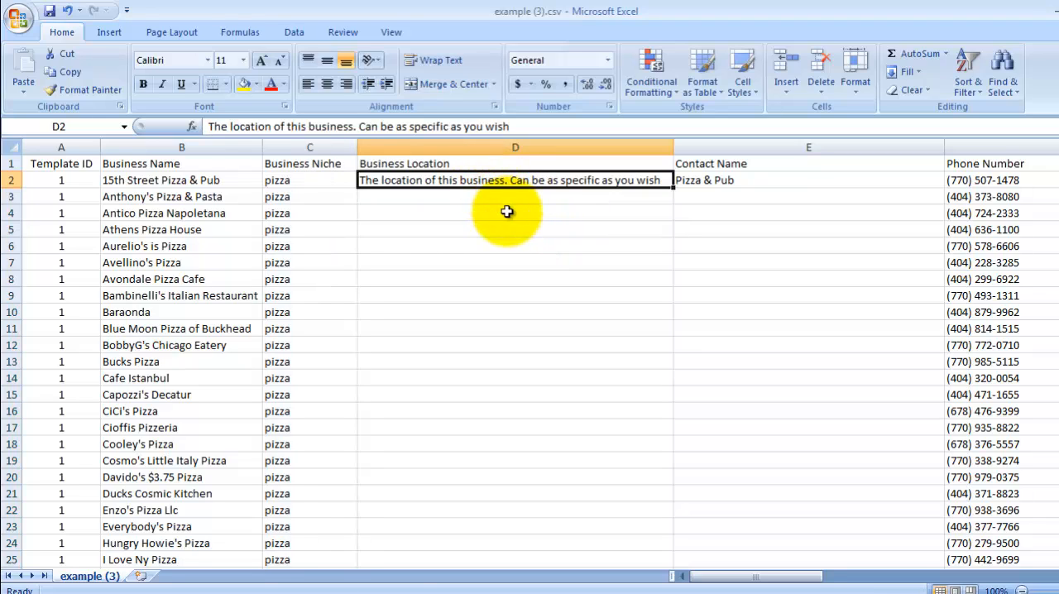
pyautogui.write('Georgia')
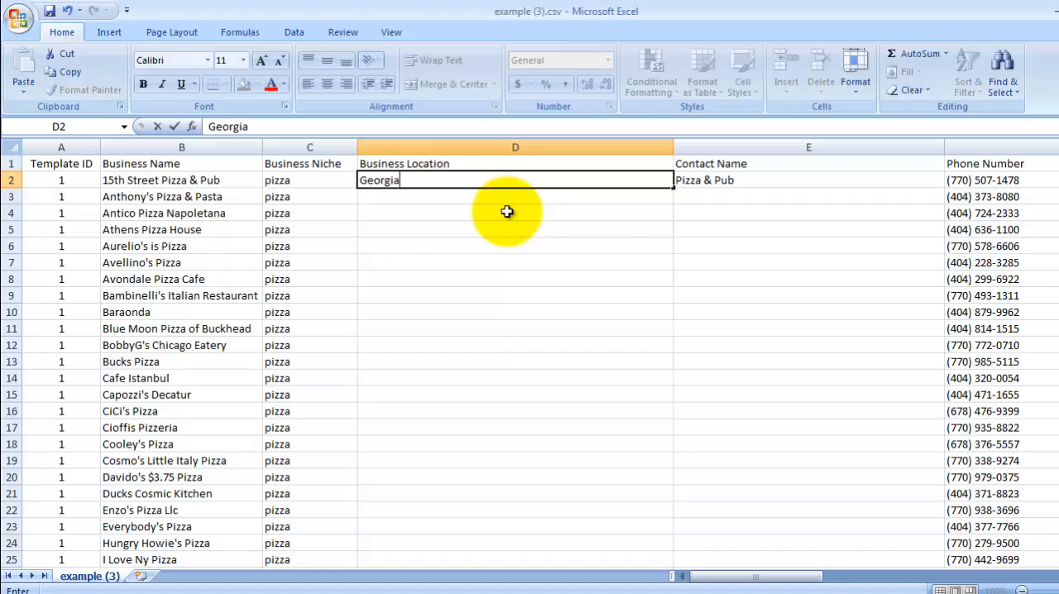
pyautogui.click(677, 149)
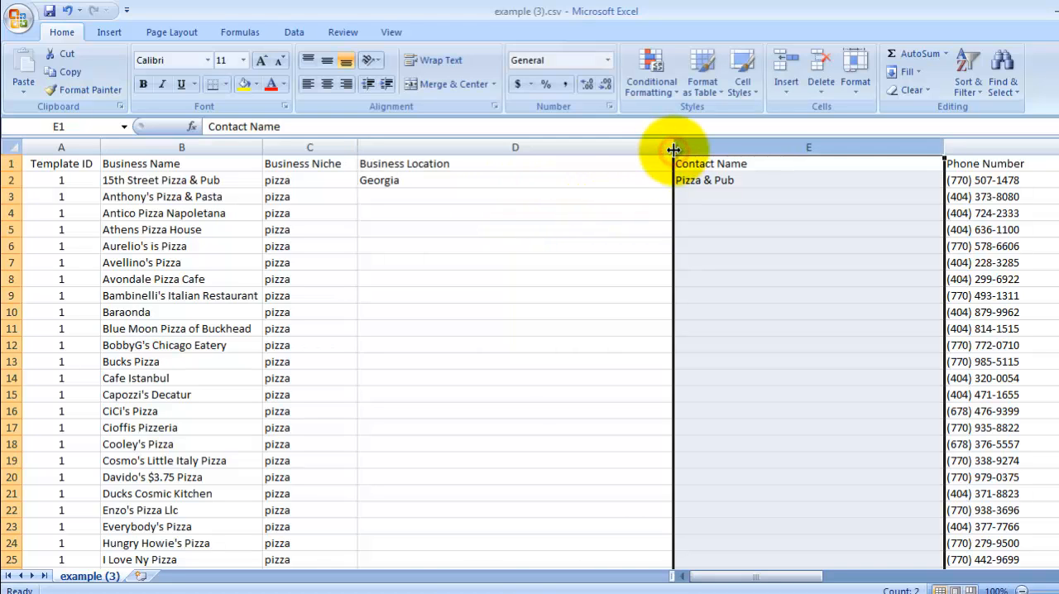
pyautogui.moveTo(673, 149); pyautogui.dragTo(460, 169)
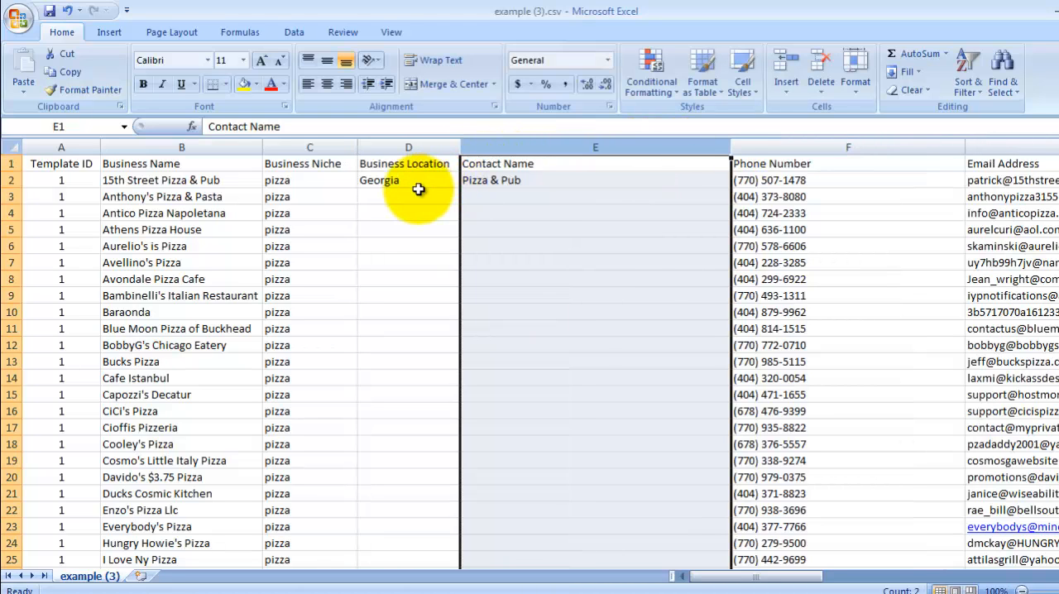
# Step: Fill Georgia down the Business Location column to row 42
pyautogui.click(419, 189)
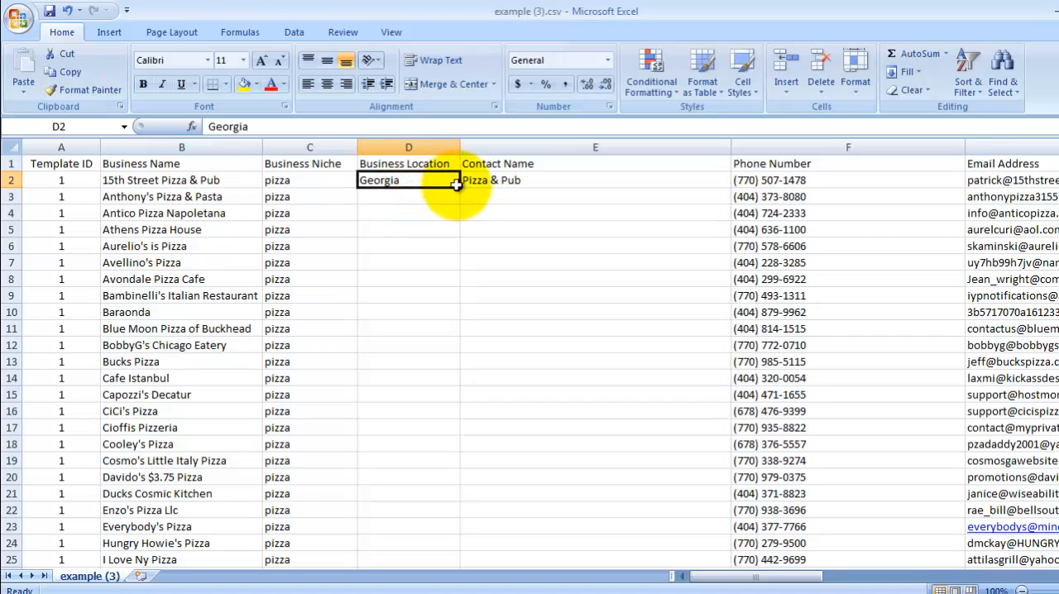
pyautogui.moveTo(460, 187); pyautogui.dragTo(414, 554)
pyautogui.scroll(6, 564, 409)
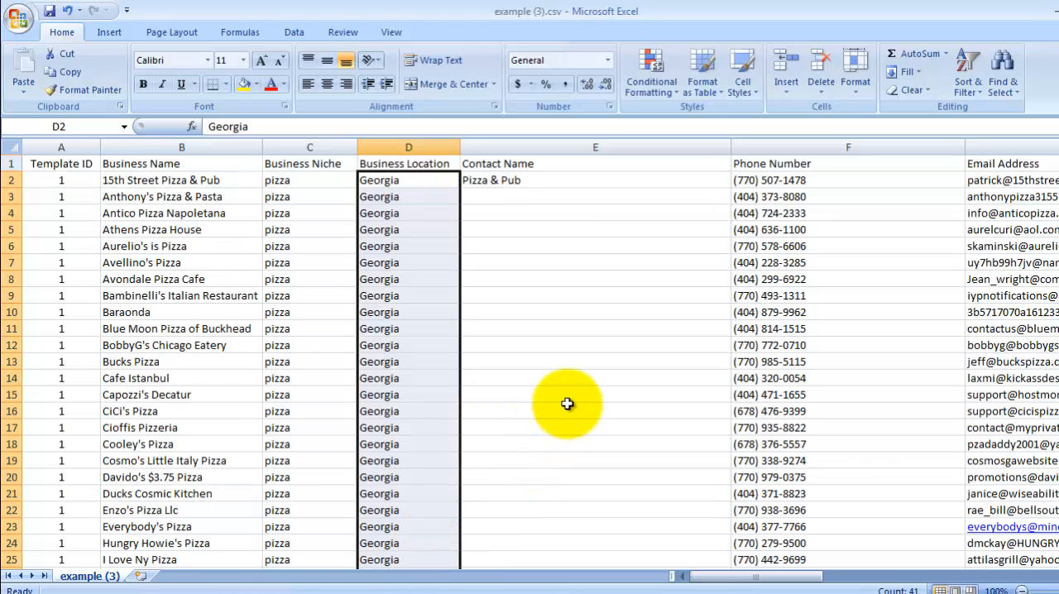
# Step: Clear the placeholder contact name from cell E2
pyautogui.click(504, 182)
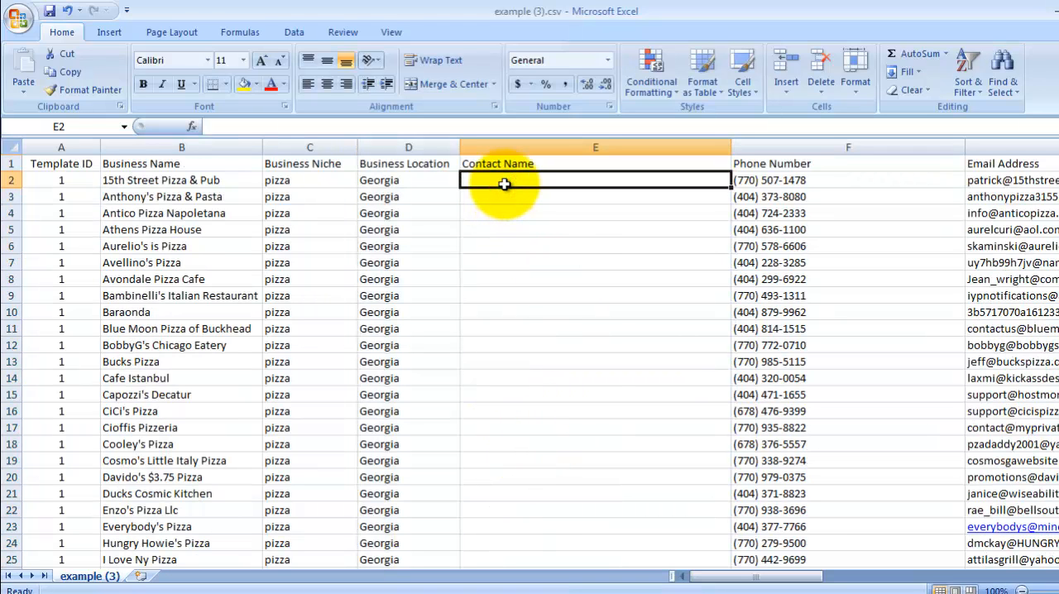
# Step: Review the default page template's heading and content in the Mobile ATM admin before returning to the spreadsheet
pyautogui.click(366, 590)
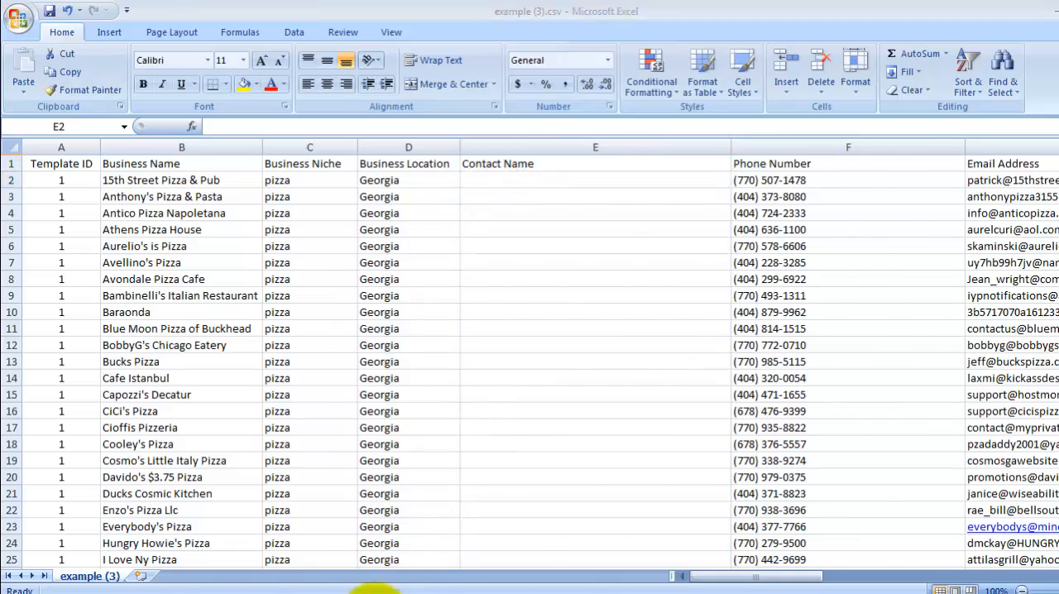
pyautogui.scroll(10, 354, 346)
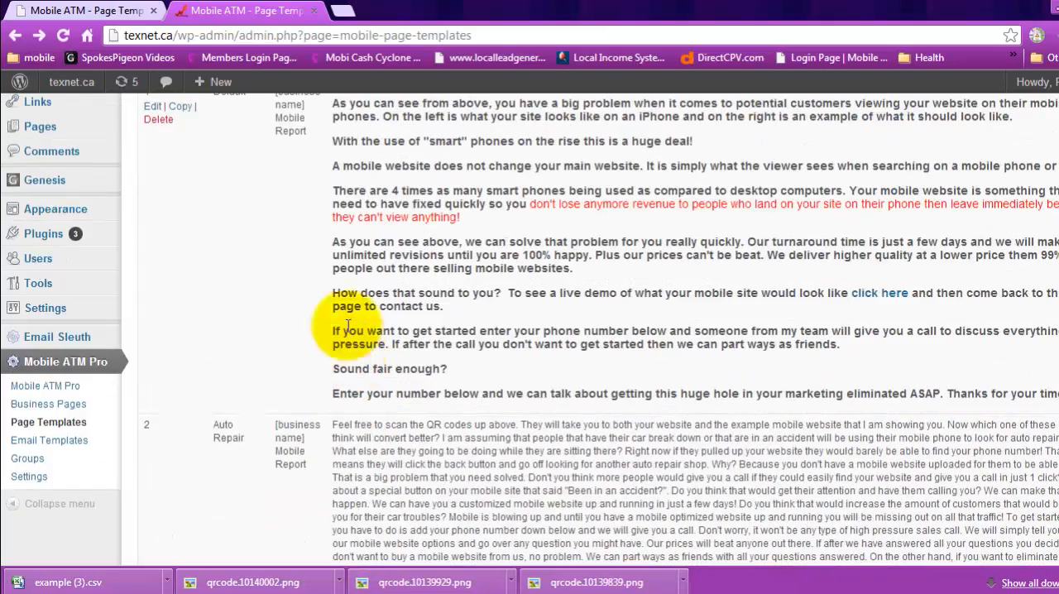
pyautogui.click(91, 11)
pyautogui.moveTo(381, 217)
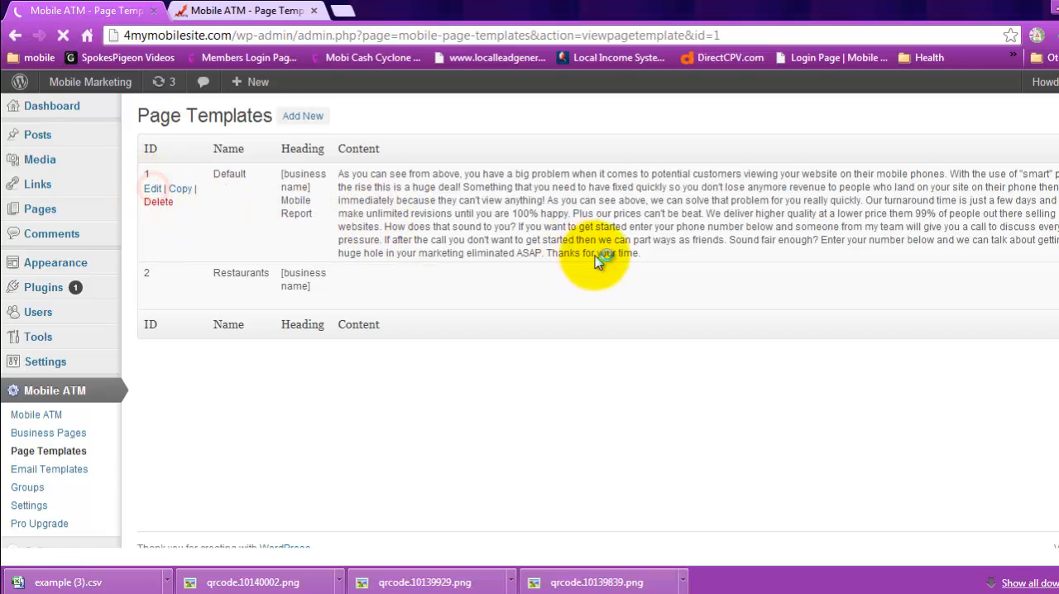
pyautogui.scroll(-11, 818, 341)
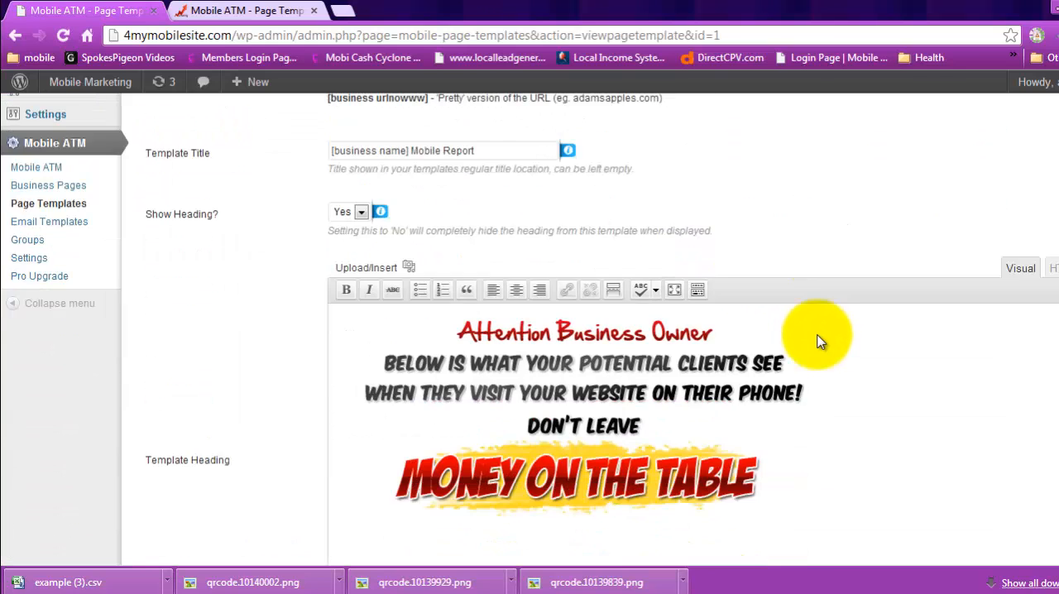
pyautogui.scroll(-1, 817, 337)
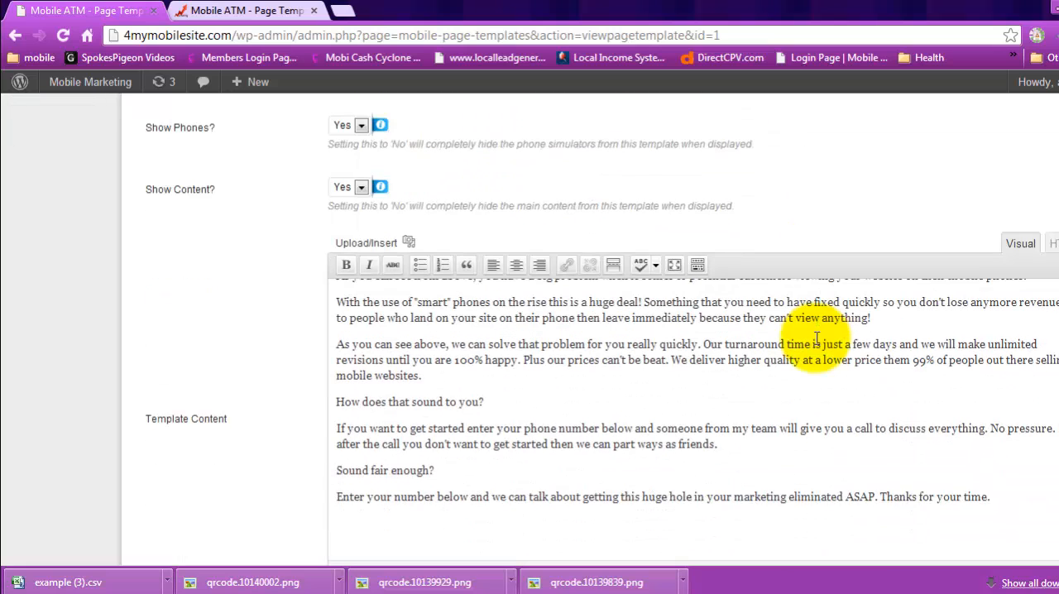
pyautogui.scroll(1, 824, 344)
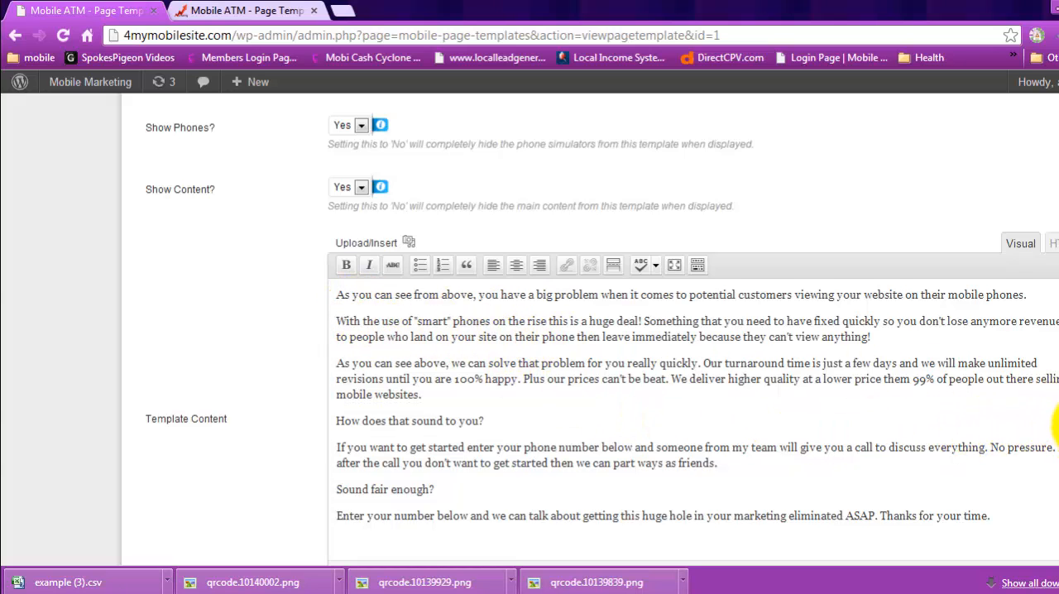
pyautogui.scroll(7, 529, 331)
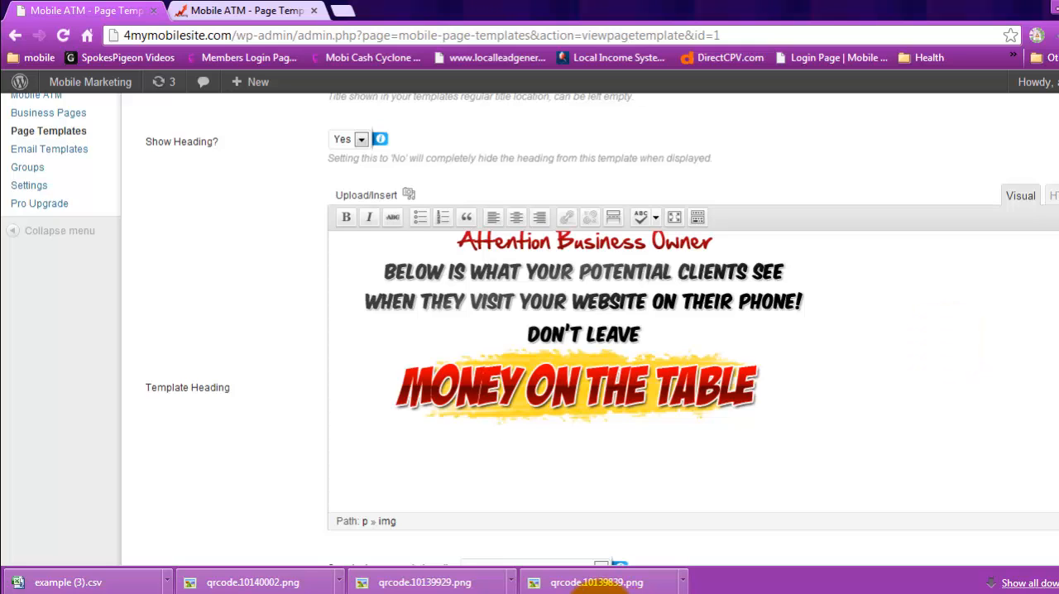
pyautogui.click(596, 587)
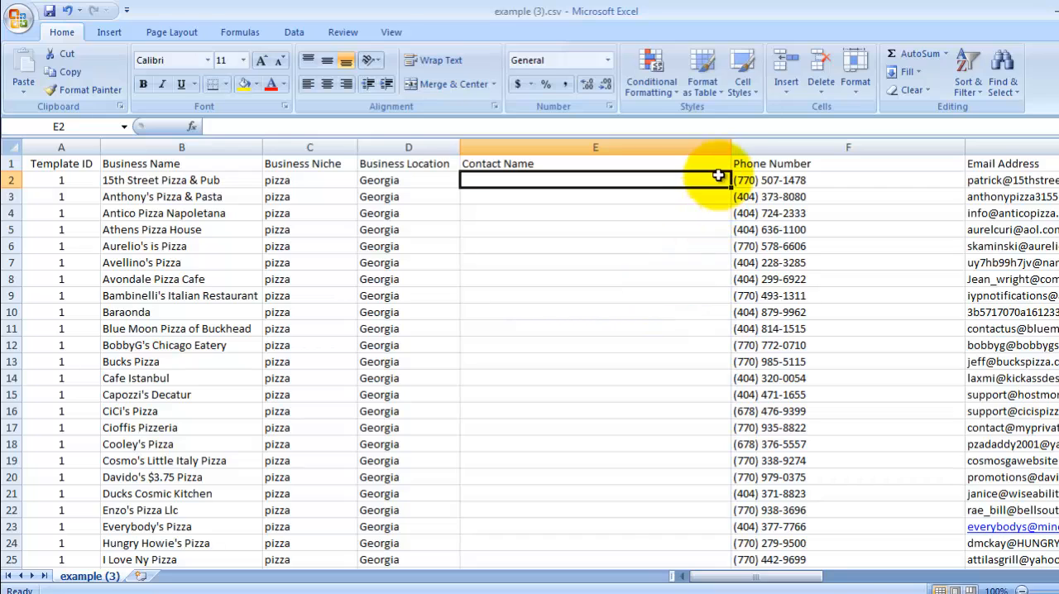
# Step: Narrow the Contact Name and Phone Number columns and widen the Email Address column
pyautogui.moveTo(733, 150); pyautogui.dragTo(558, 150)
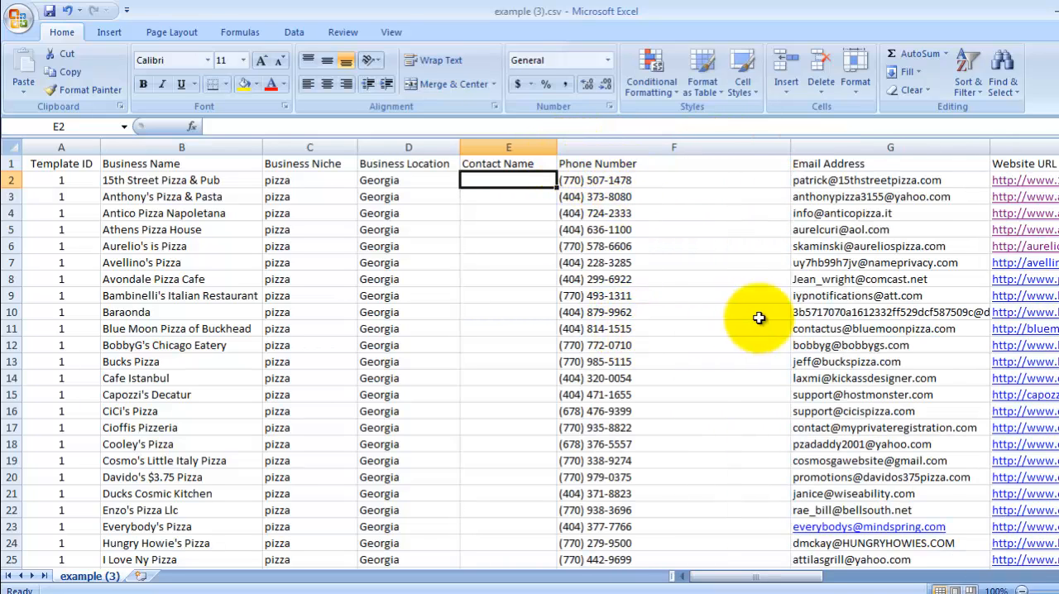
pyautogui.moveTo(789, 149); pyautogui.dragTo(661, 151)
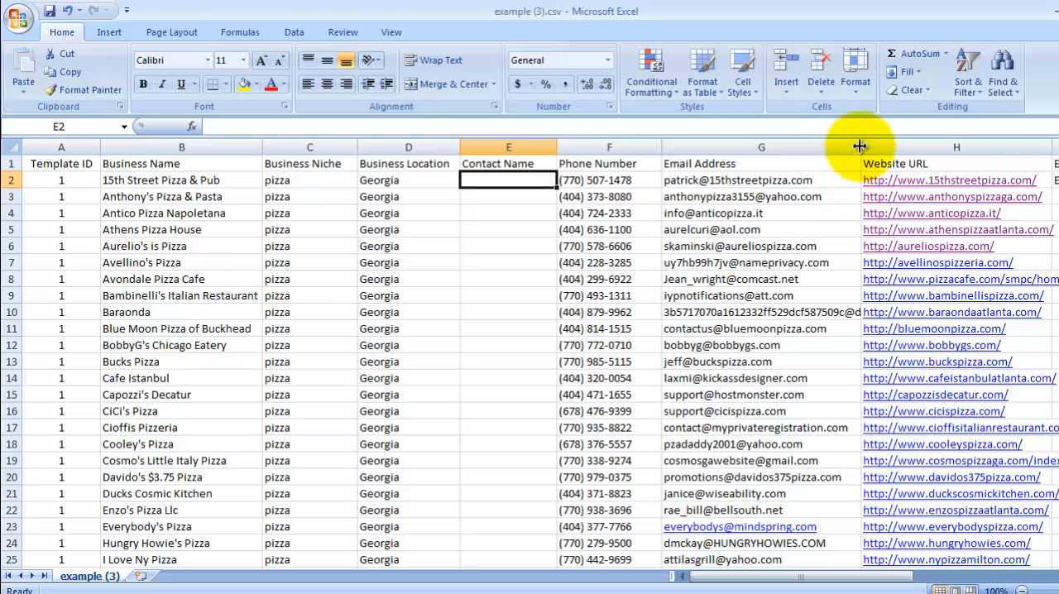
pyautogui.moveTo(860, 148); pyautogui.dragTo(910, 151)
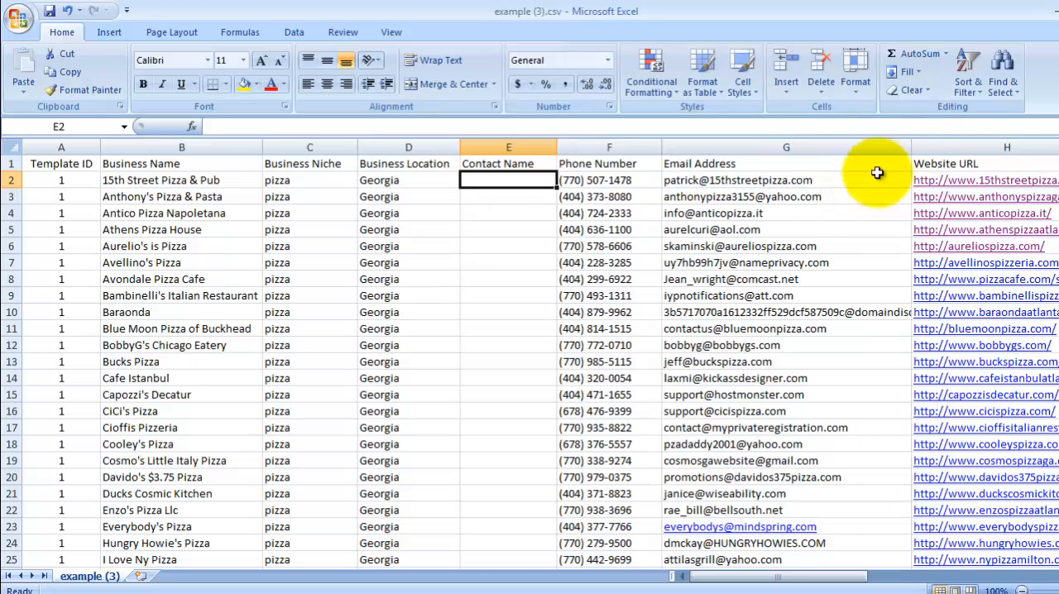
# Step: Delete row 10, the Baraonda business entry
pyautogui.click(14, 312)
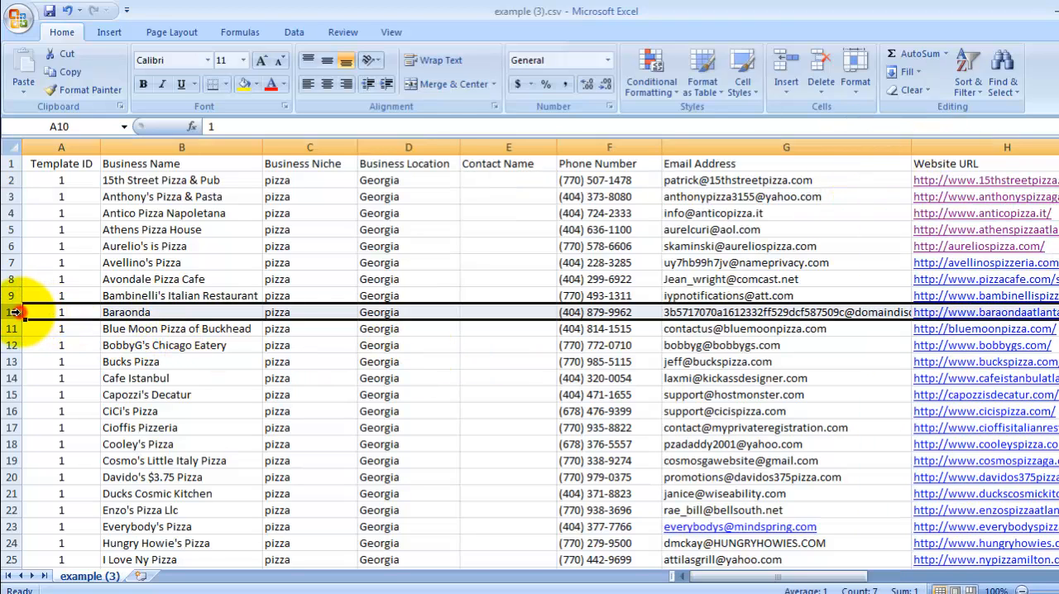
pyautogui.rightClick(16, 313)
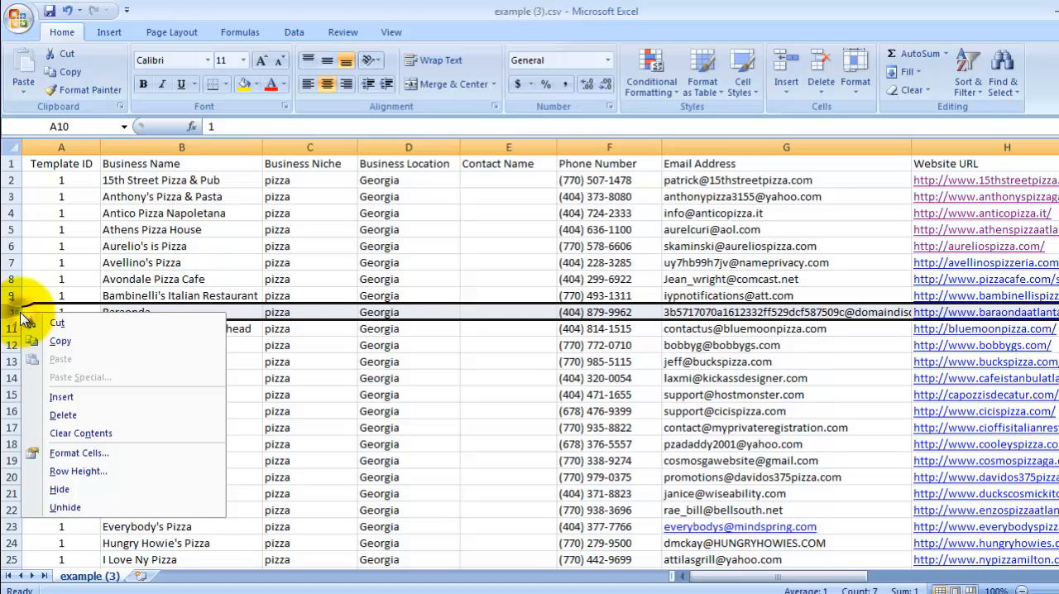
pyautogui.click(62, 415)
# Step: Delete rows 33 and 34, the New York Pizza Exchange and Oz Pizza entries
pyautogui.scroll(-5, 256, 447)
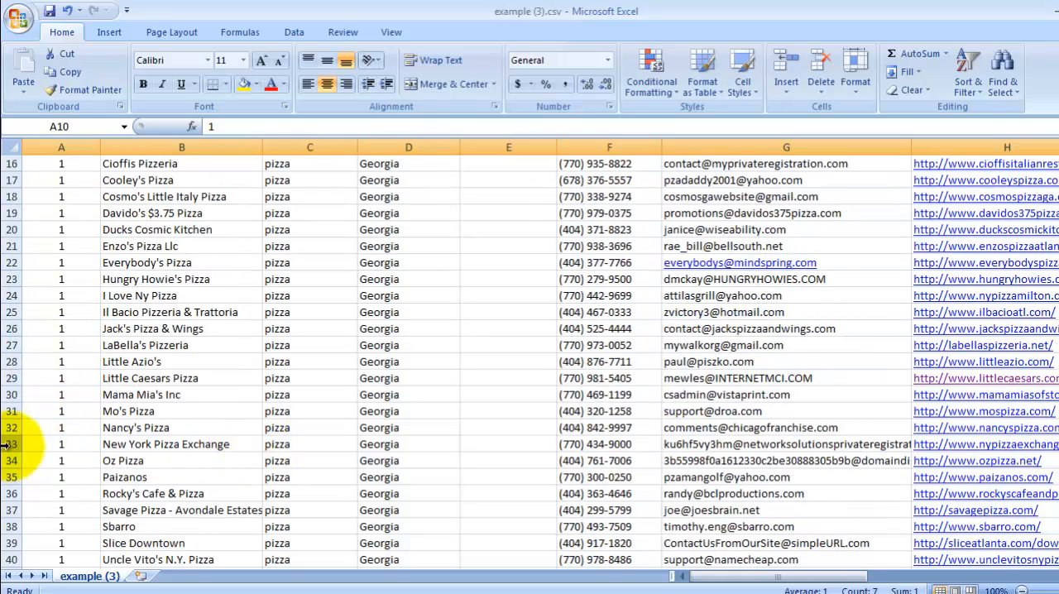
pyautogui.moveTo(6, 445); pyautogui.dragTo(8, 461)
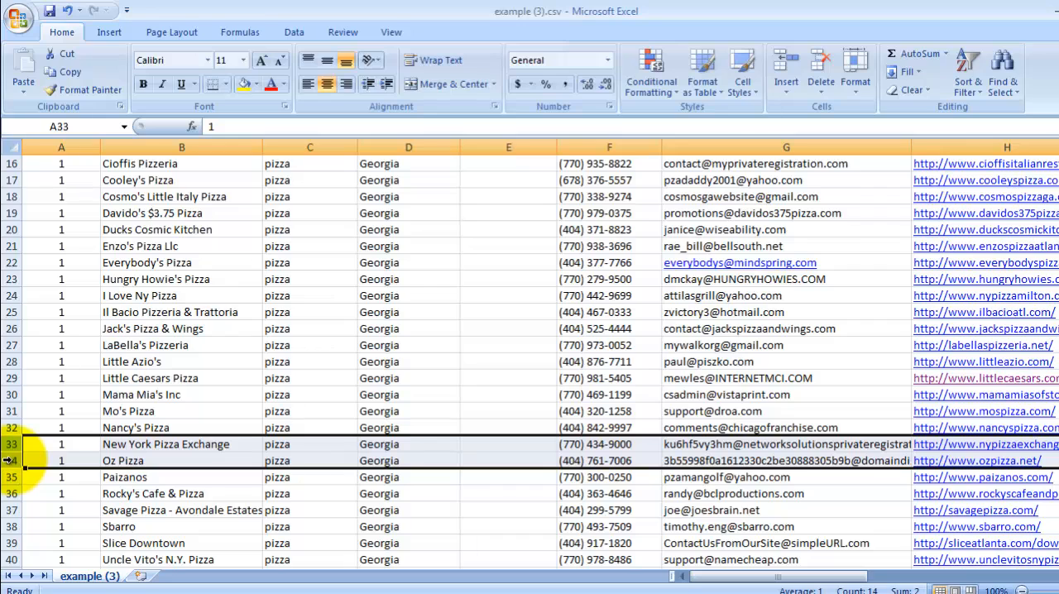
pyautogui.rightClick(8, 462)
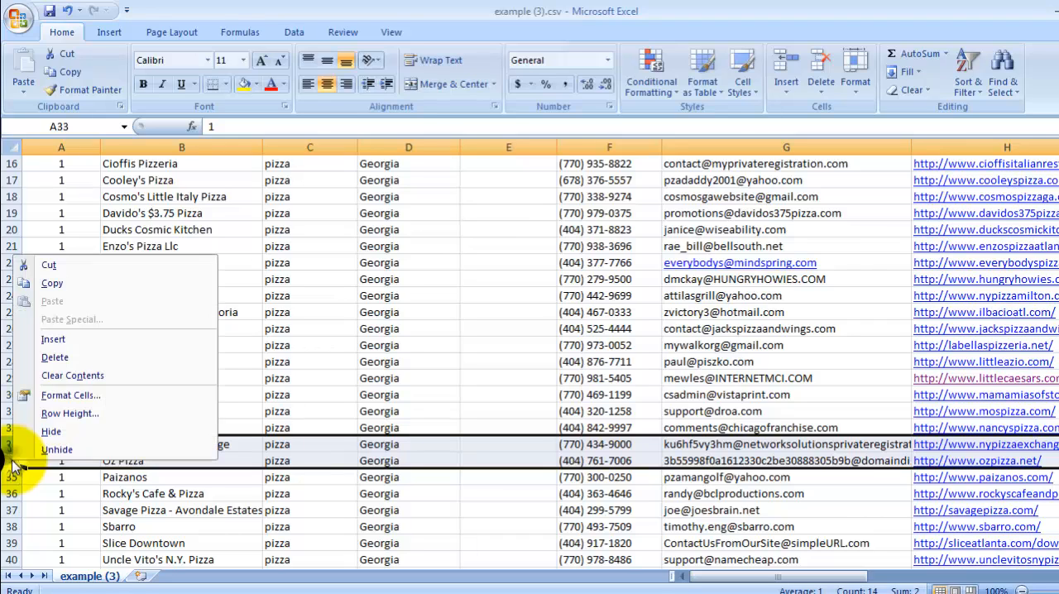
pyautogui.click(62, 364)
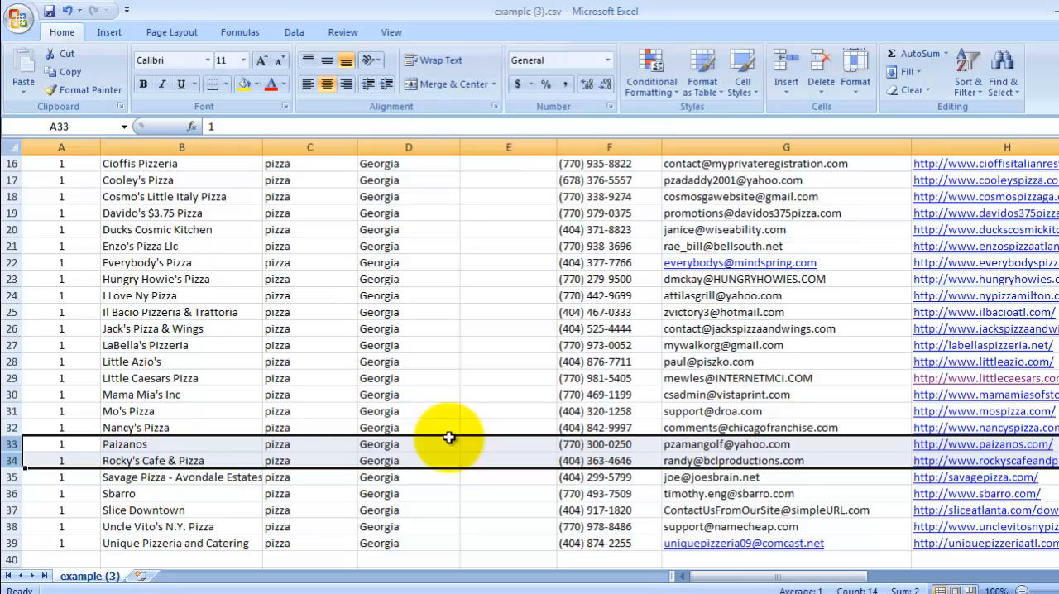
pyautogui.scroll(5, 448, 436)
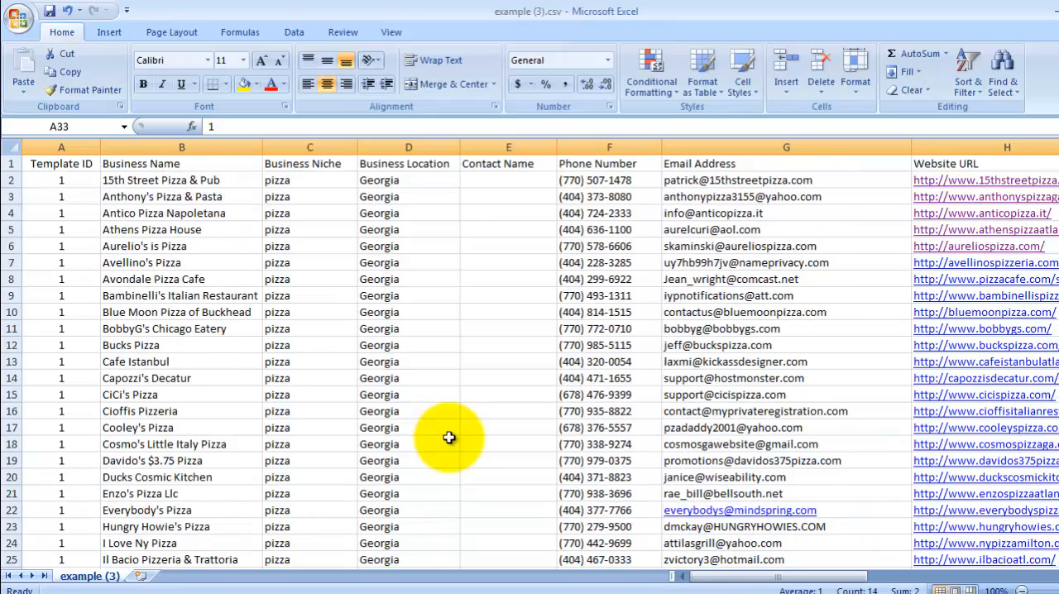
pyautogui.scroll(-3, 448, 436)
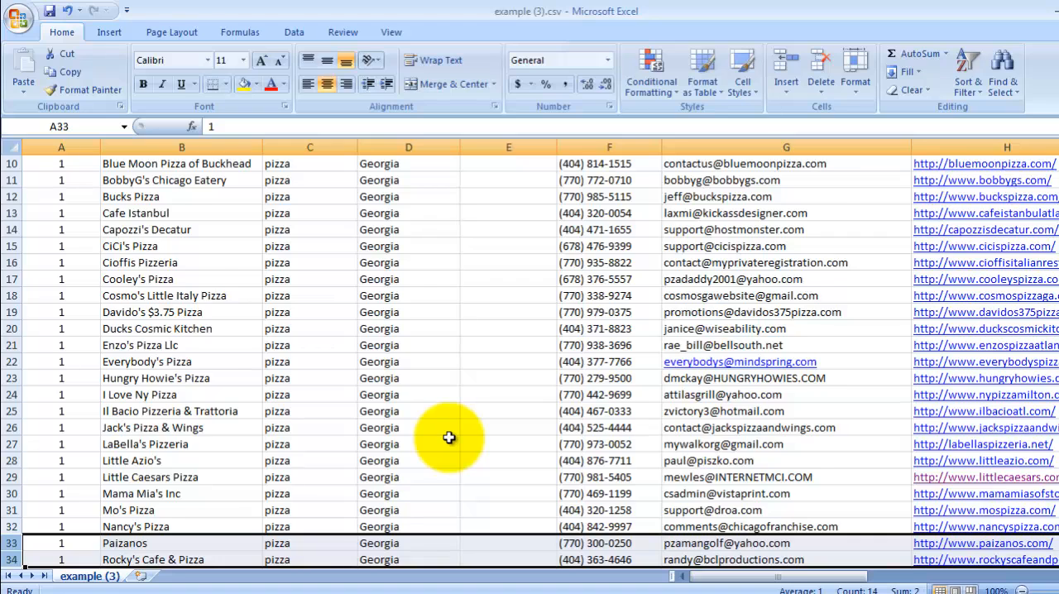
pyautogui.scroll(-1, 448, 437)
pyautogui.scroll(-1, 448, 437)
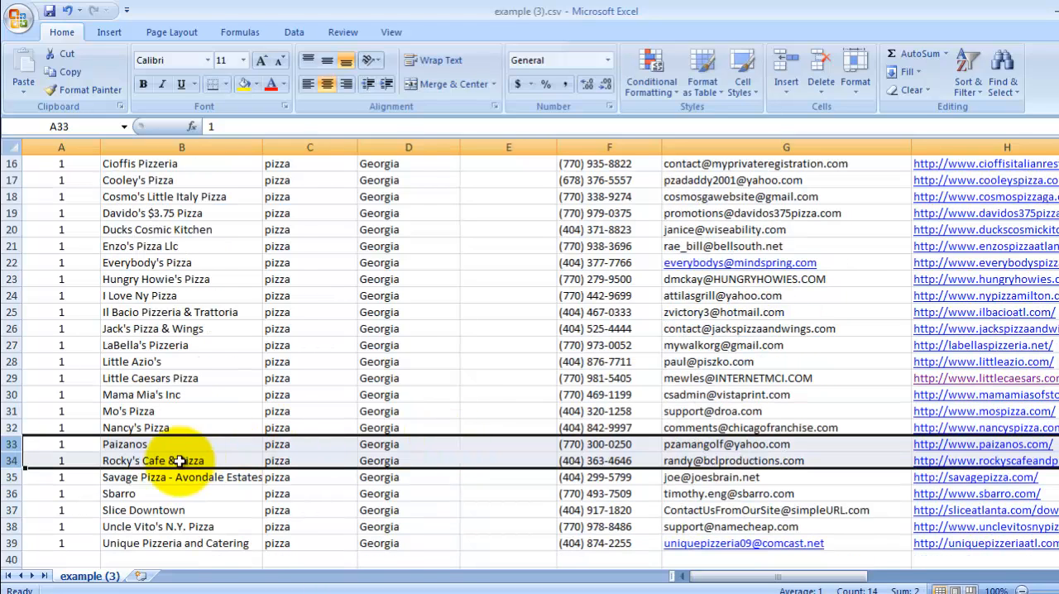
pyautogui.click(31, 450)
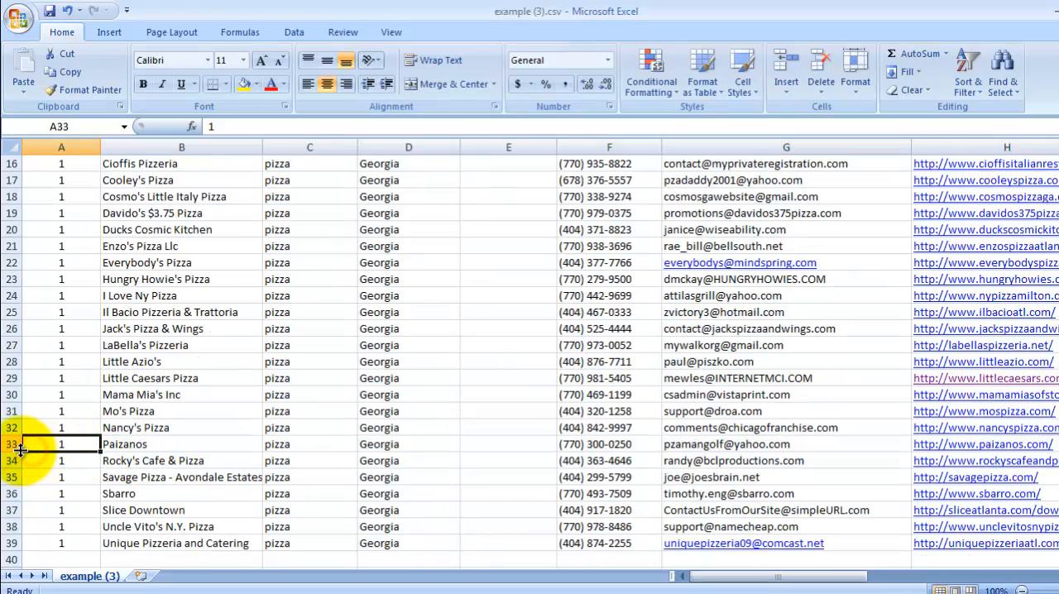
pyautogui.click(11, 444)
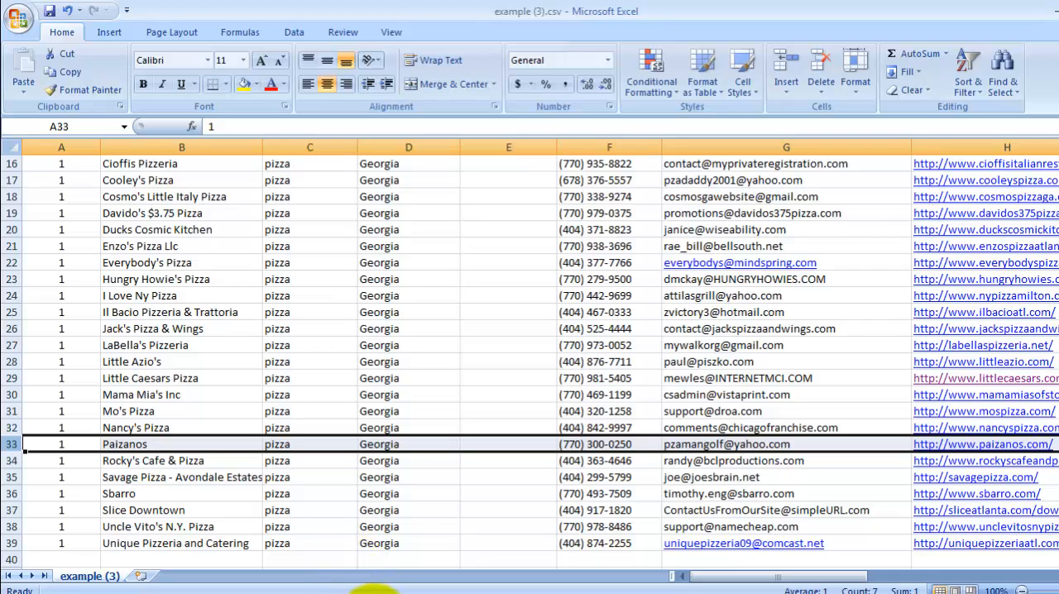
# Step: Switch to Dynamic Mail Validator and reposition its window
pyautogui.click(374, 593)
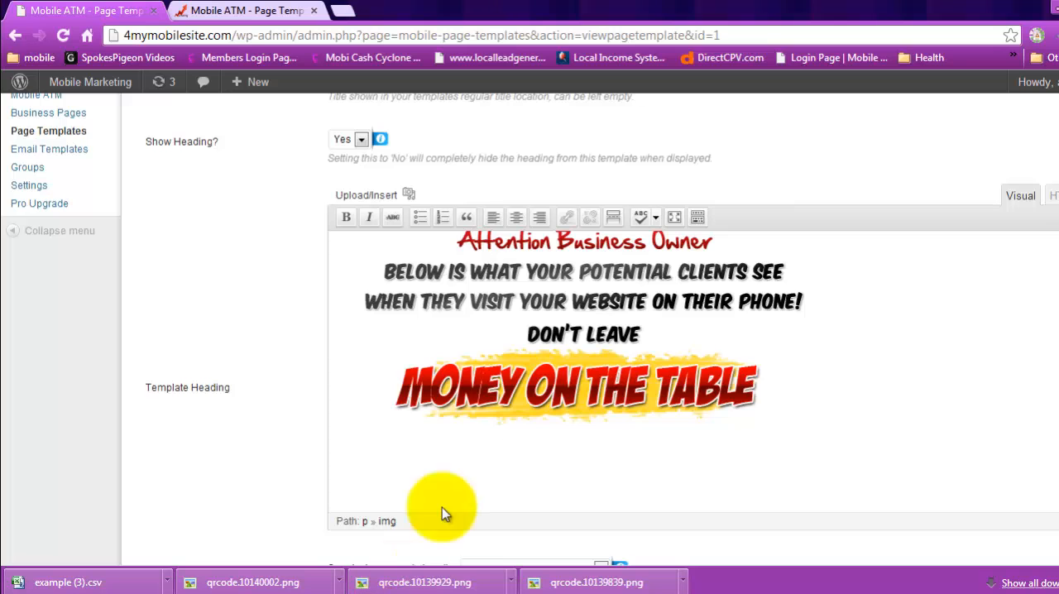
pyautogui.click(343, 12)
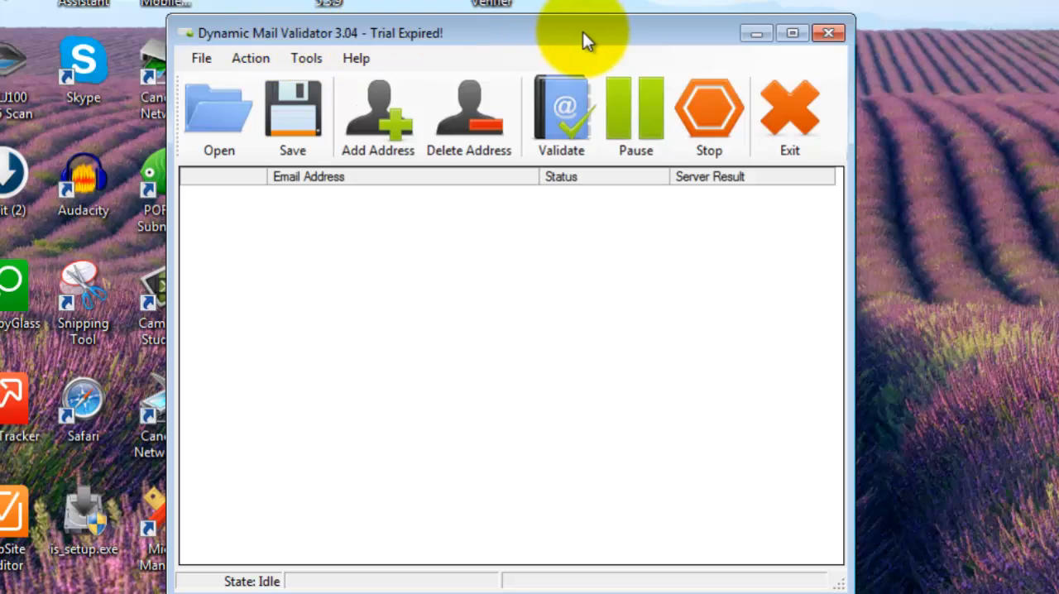
pyautogui.moveTo(573, 40); pyautogui.dragTo(529, 55)
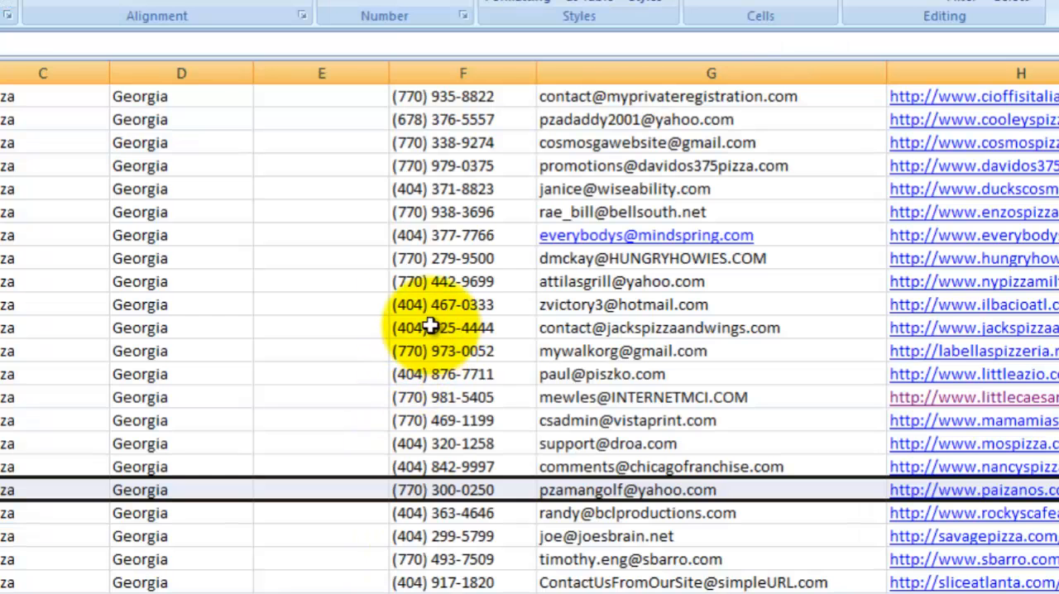
# Step: Copy the Email Address column and paste it into column A of a new blank workbook
pyautogui.scroll(5, 344, 305)
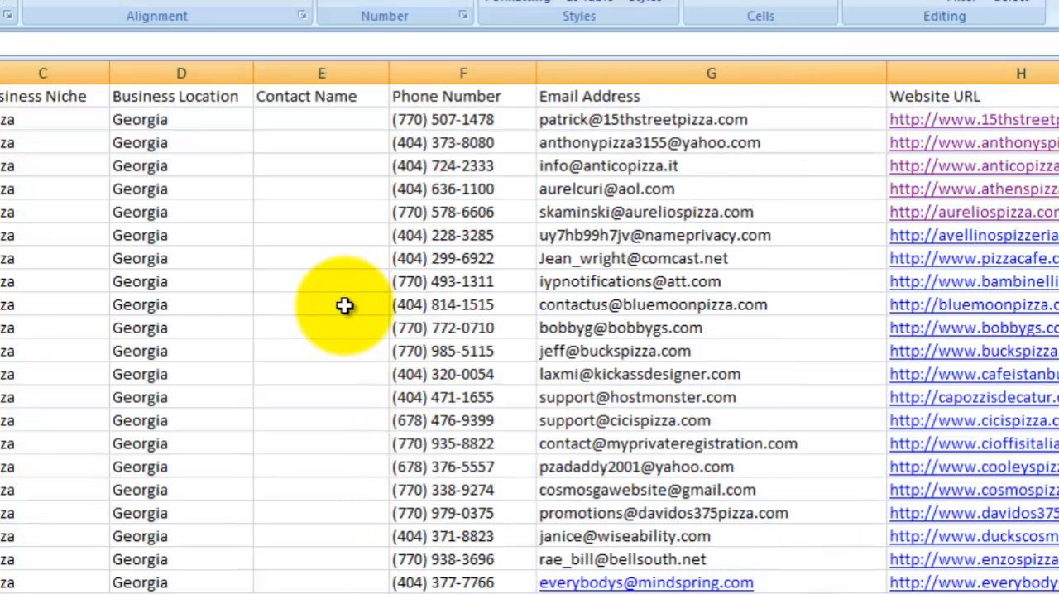
pyautogui.moveTo(605, 88); pyautogui.dragTo(637, 586)
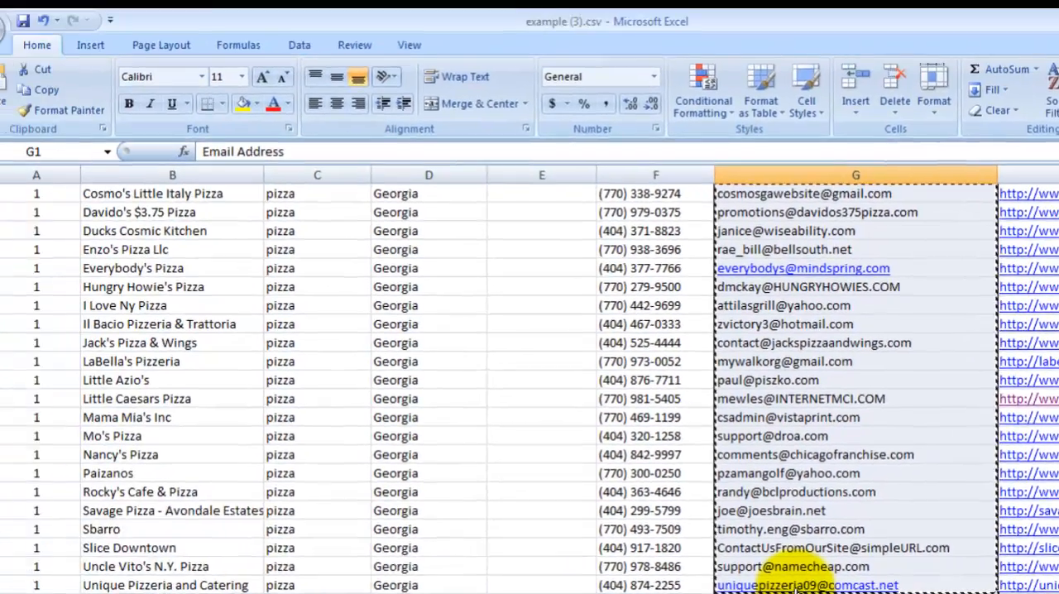
pyautogui.hotkey('ctrl', 'c')
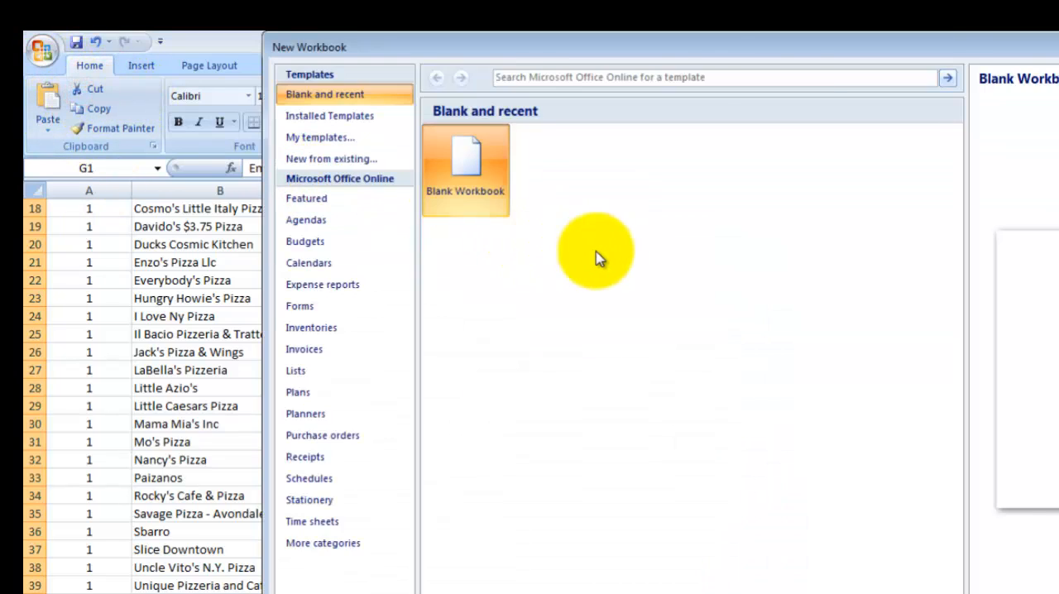
pyautogui.press('Return')
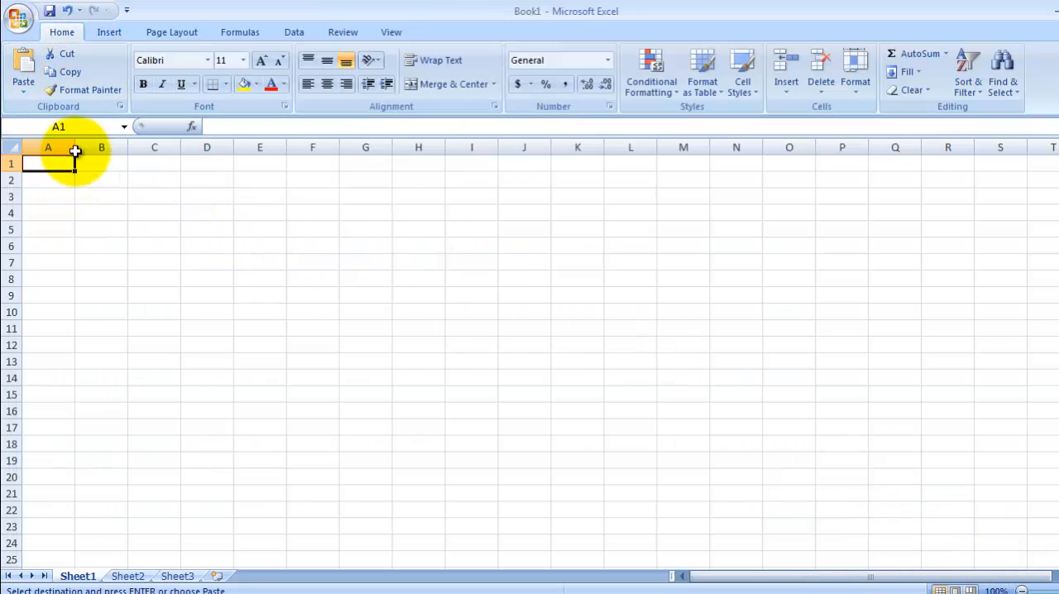
pyautogui.hotkey('ctrl', 'v')
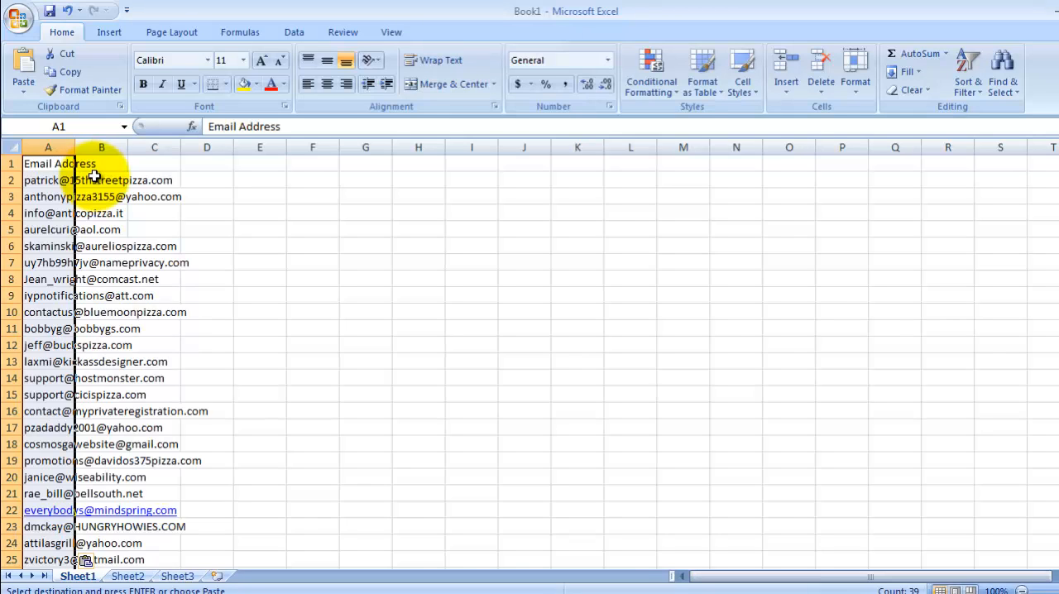
# Step: Rename the header in cell A1 as email
pyautogui.click(49, 162)
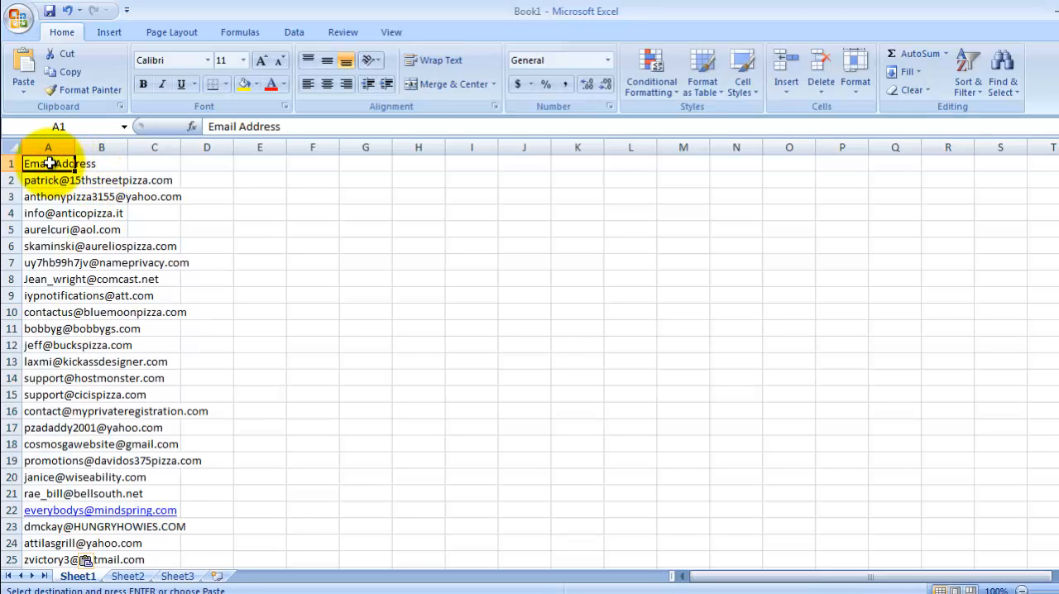
pyautogui.write('email')
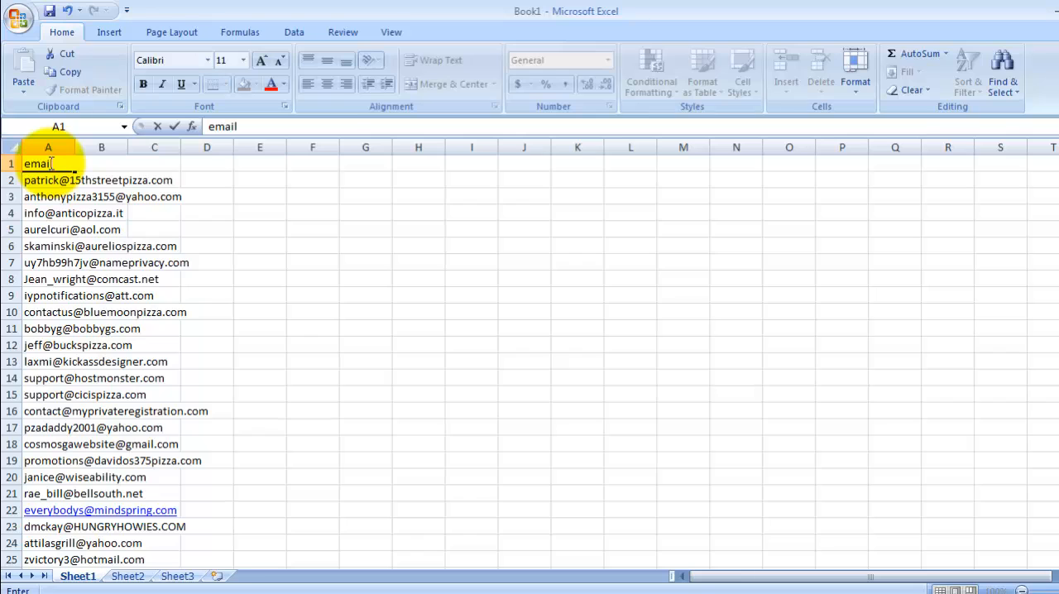
pyautogui.press('Return')
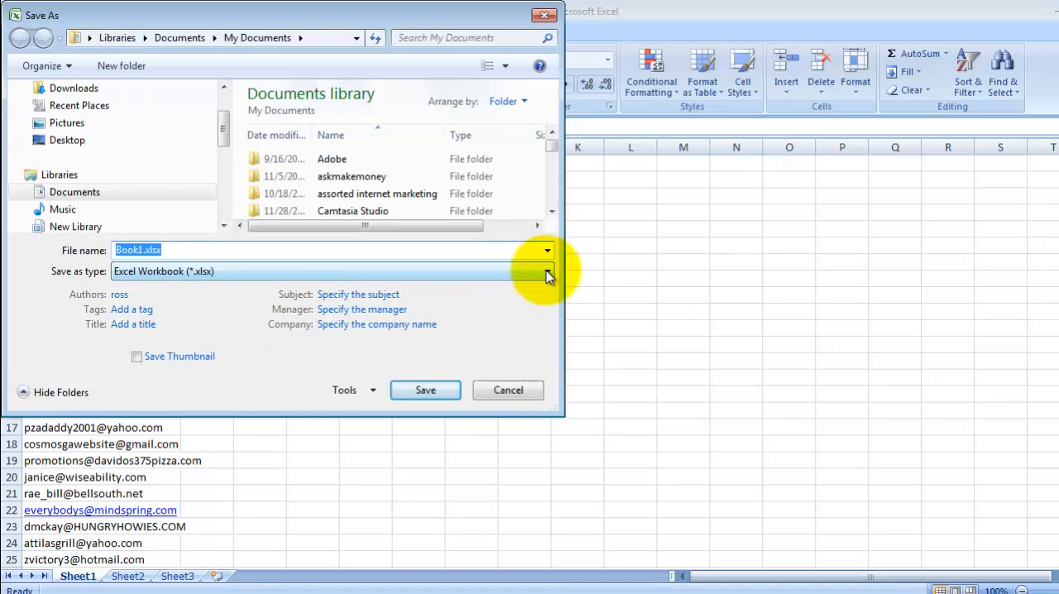
# Step: Save the new workbook as a CSV (Comma delimited) file named pizzavalidator.csv in My Documents
pyautogui.click(547, 275)
pyautogui.click(165, 440)
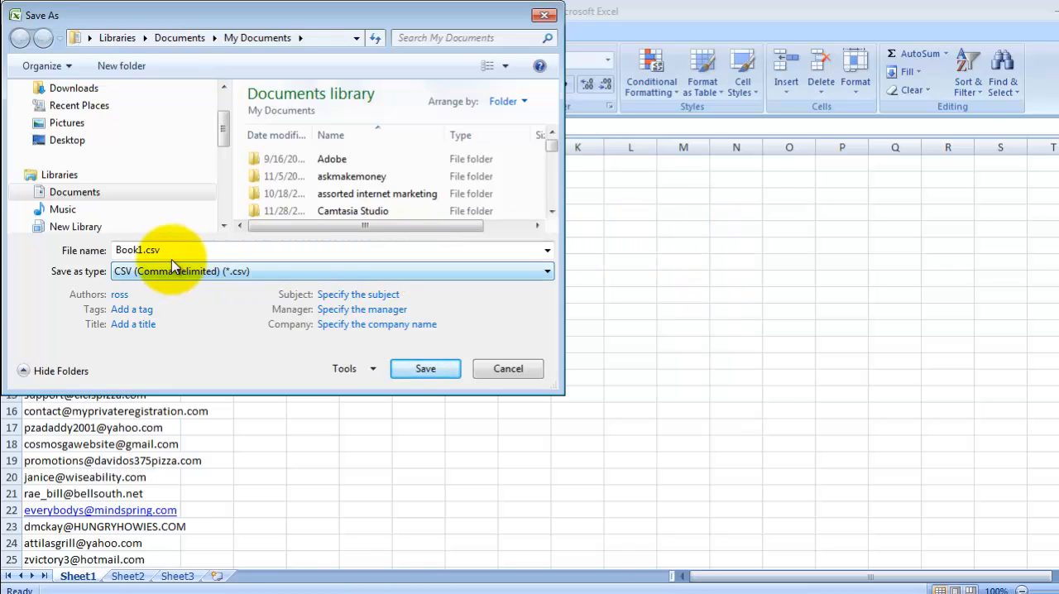
pyautogui.click(142, 248)
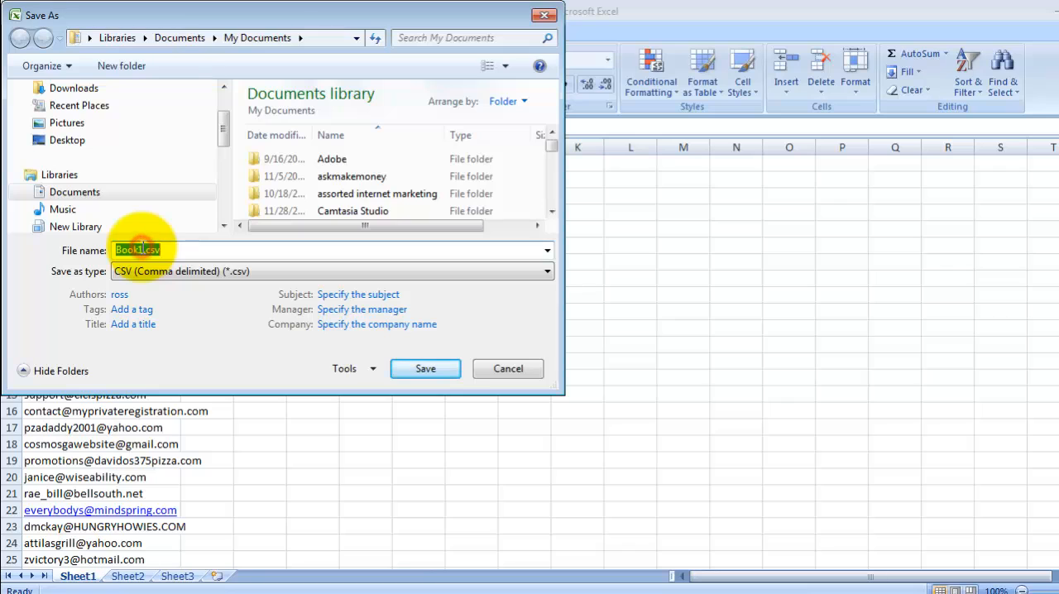
pyautogui.moveTo(143, 248); pyautogui.dragTo(115, 249)
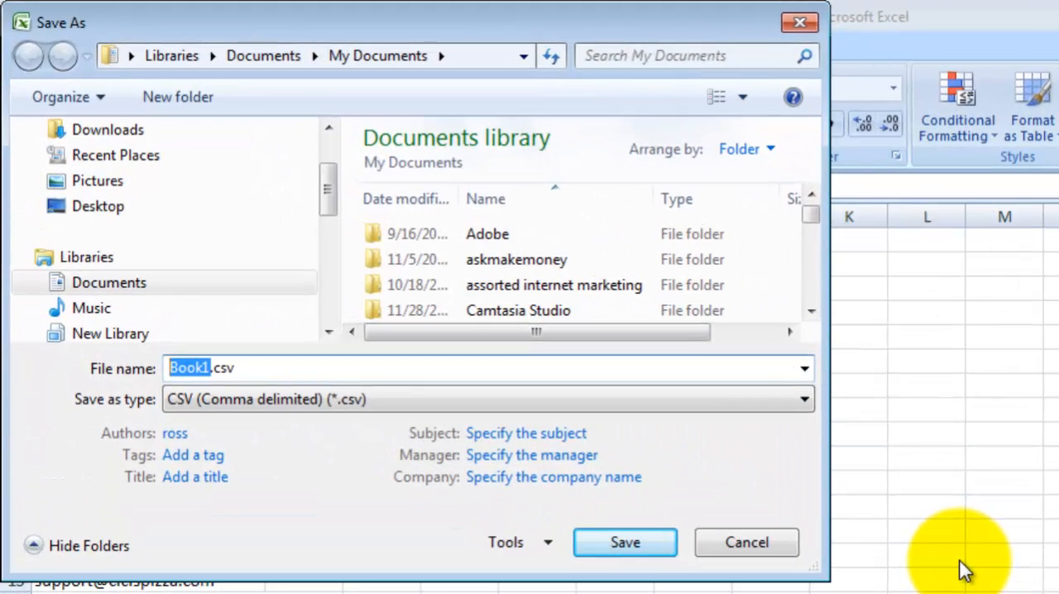
pyautogui.write('pizaa')
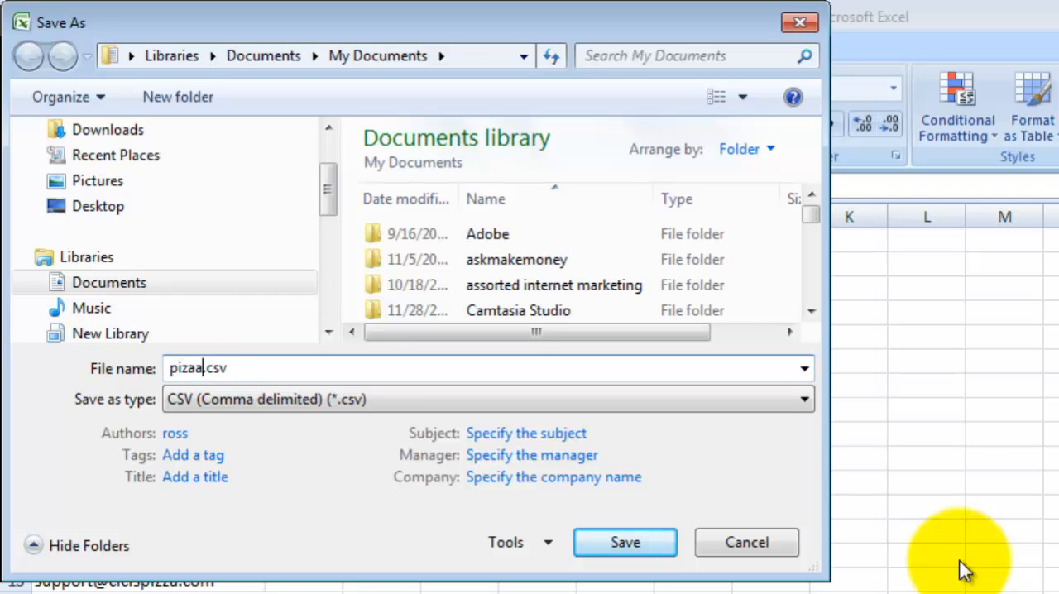
pyautogui.press('BackSpace')
pyautogui.press('BackSpace')
pyautogui.write('zavalidator')
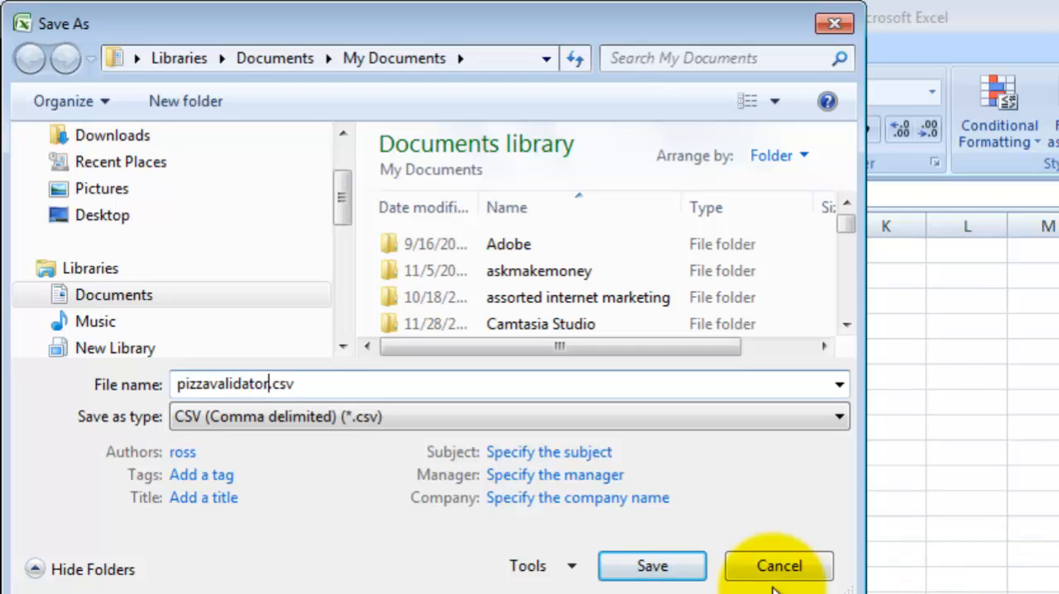
pyautogui.click(678, 569)
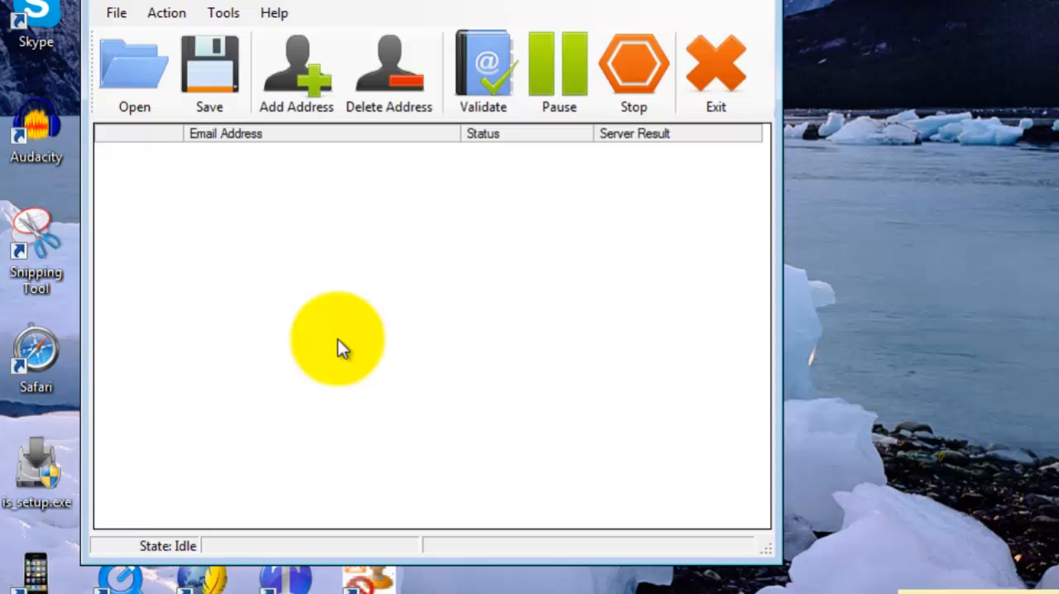
# Step: Try to open an email list in Dynamic Mail Validator, closing the trial order dialog that interrupts it
pyautogui.click(117, 15)
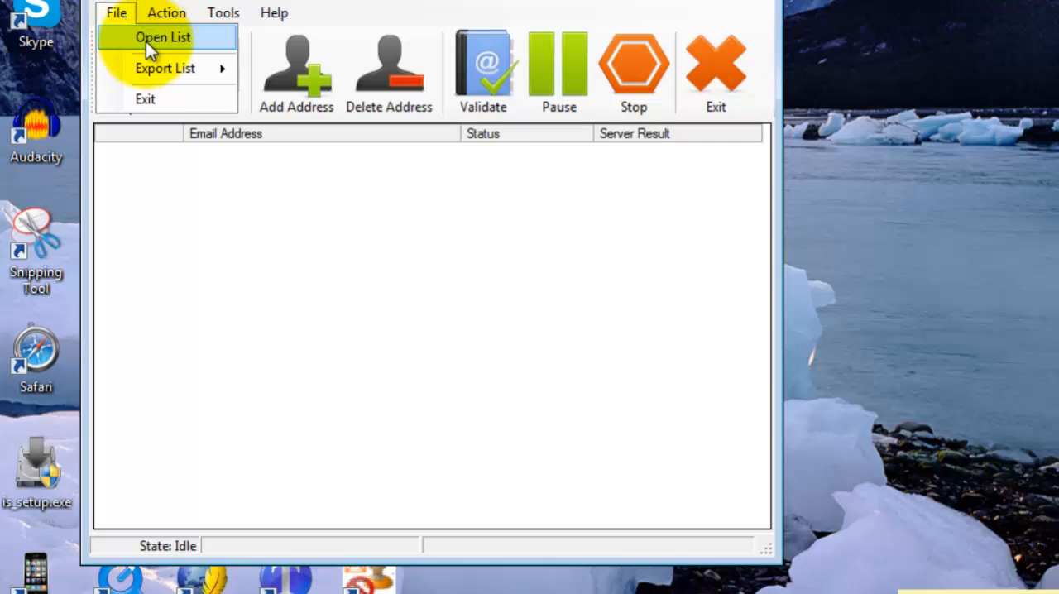
pyautogui.click(146, 41)
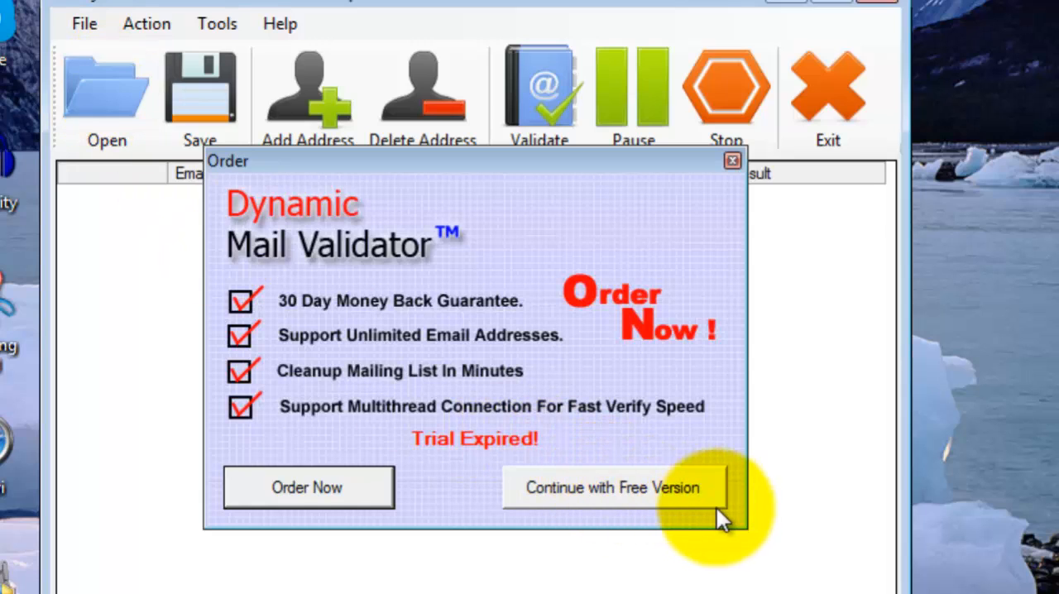
pyautogui.click(731, 160)
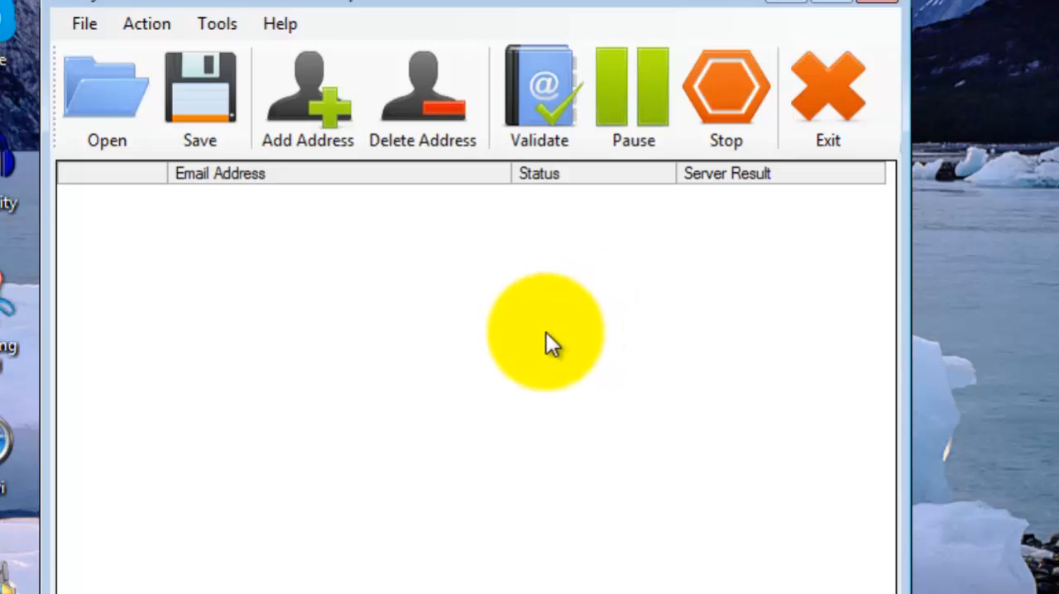
pyautogui.click(83, 25)
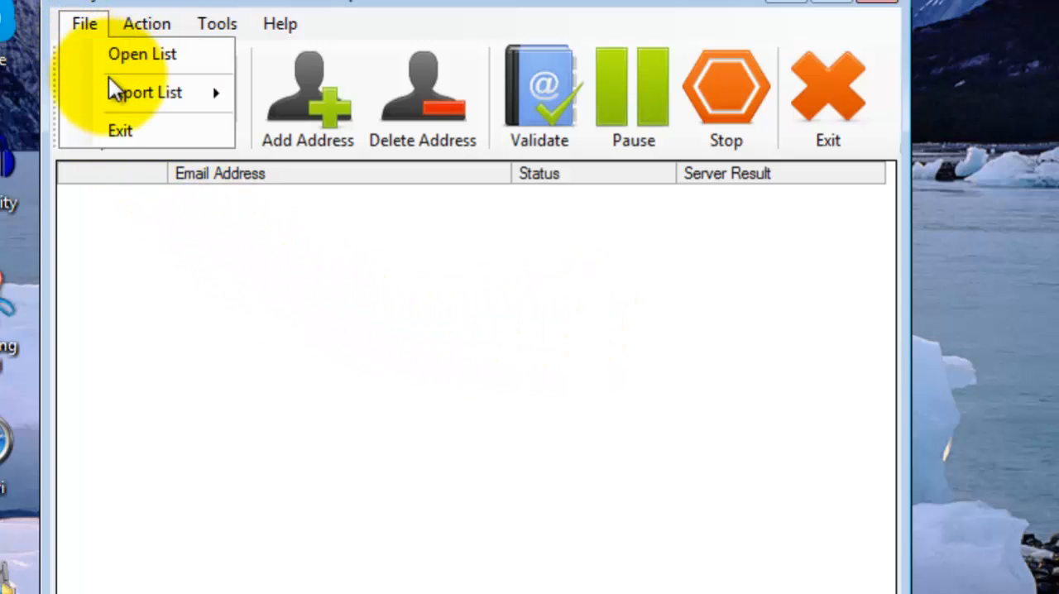
pyautogui.moveTo(136, 24)
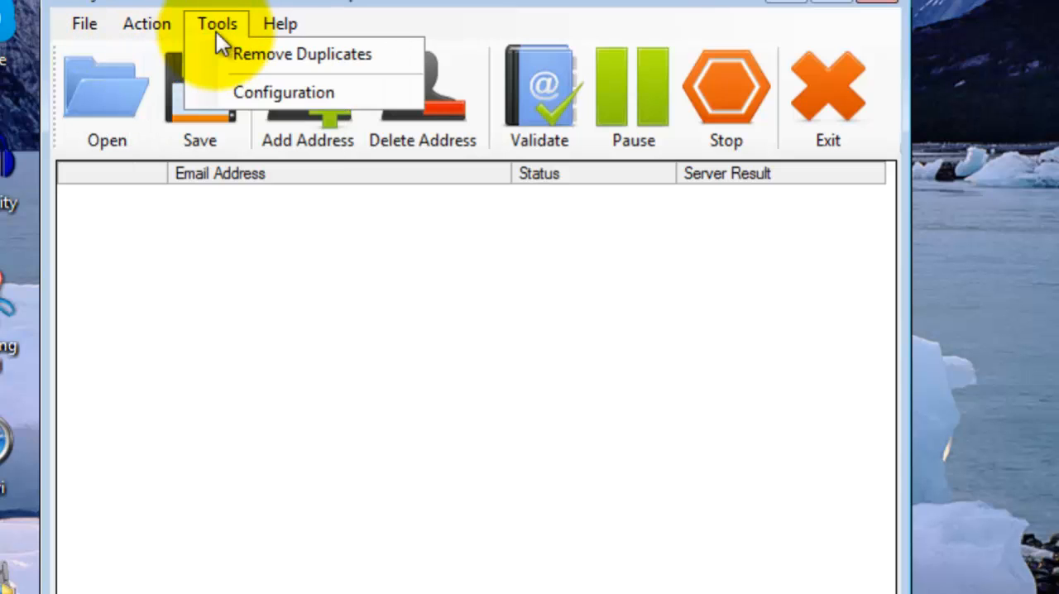
pyautogui.moveTo(87, 27)
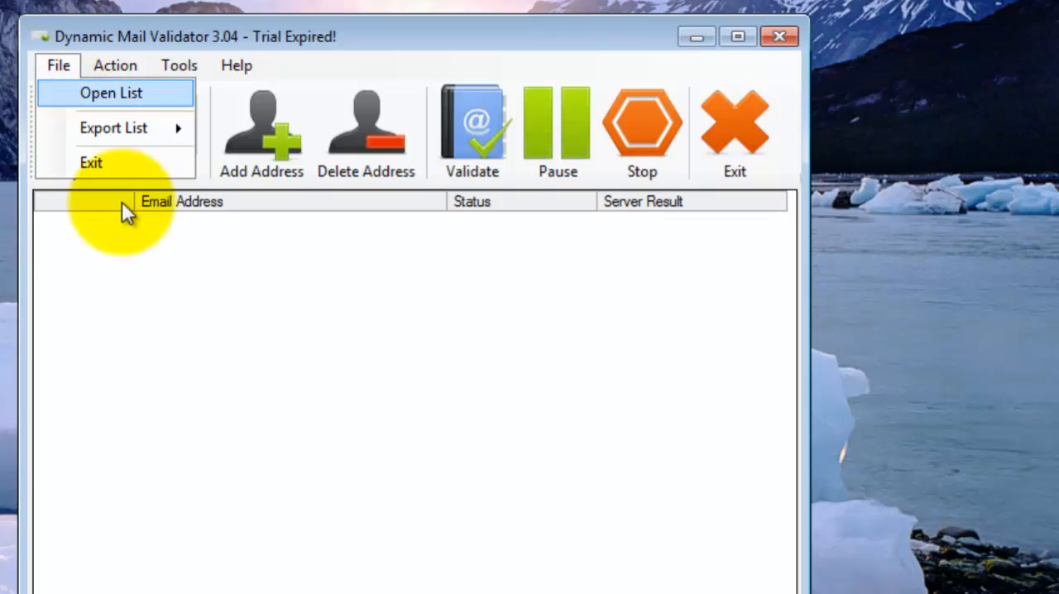
pyautogui.click(242, 484)
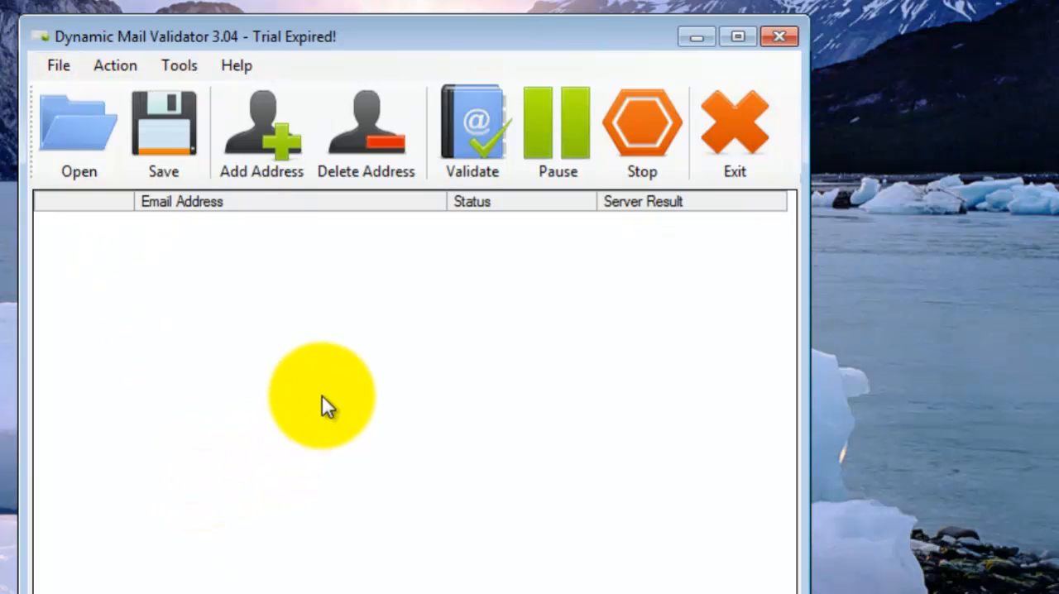